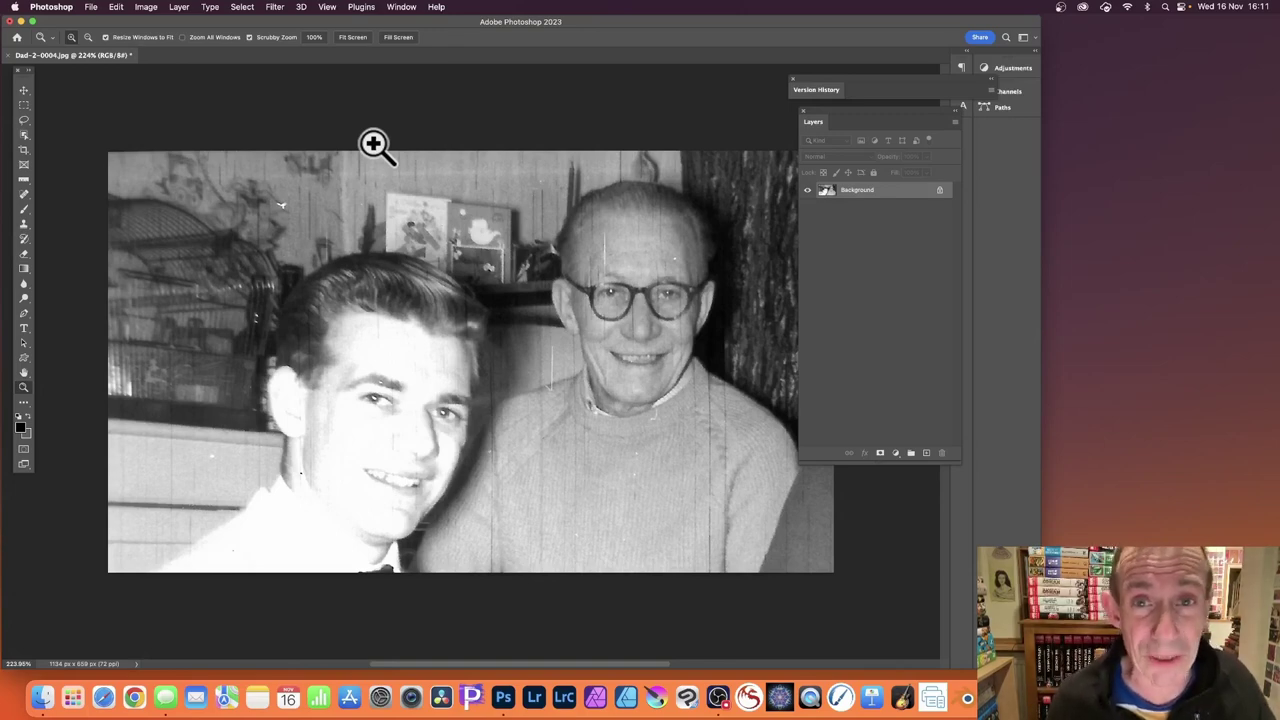
# Step: Open Filter > Neural Filters on the scanned photo, with output set to New Layer
pyautogui.click(279, 8)
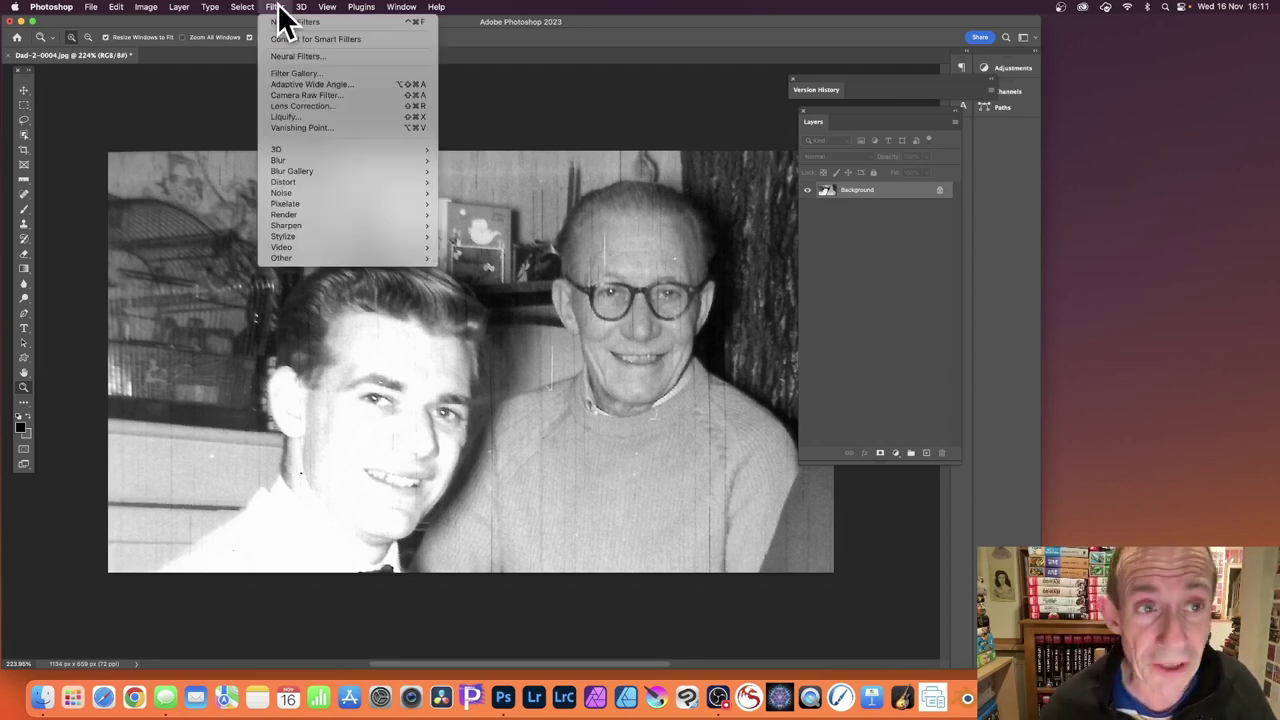
pyautogui.click(292, 56)
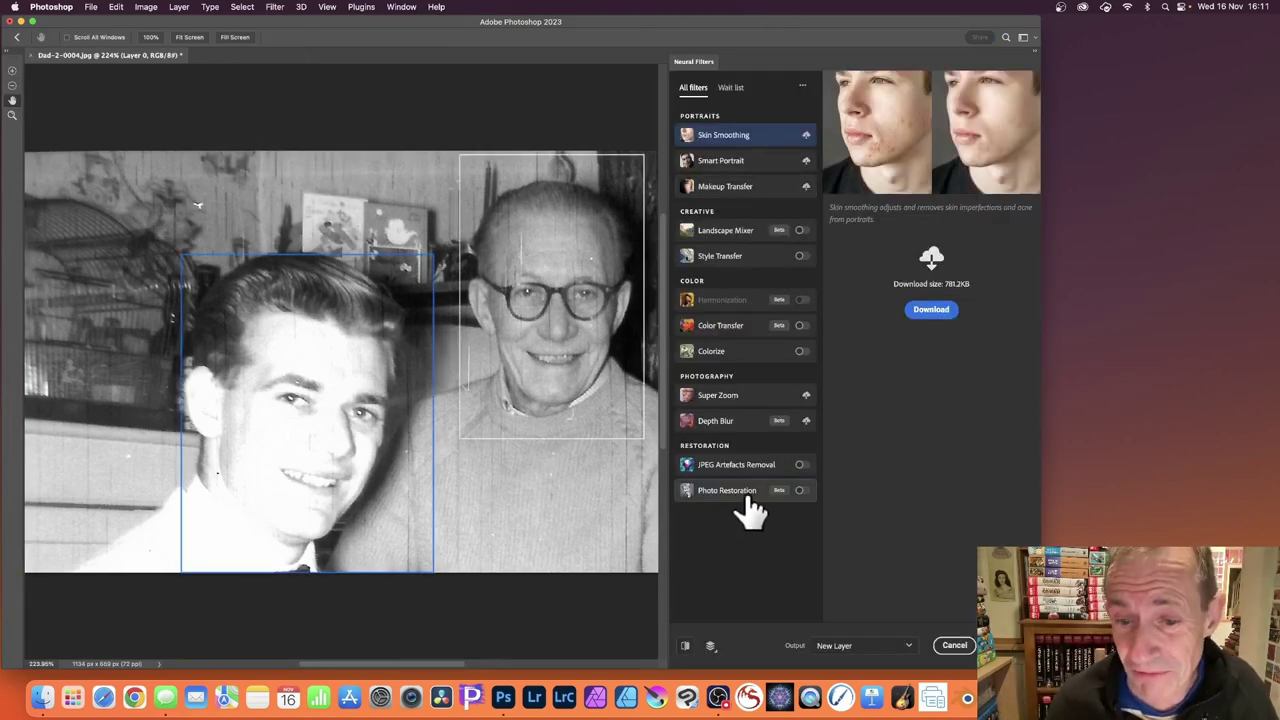
pyautogui.moveTo(747, 506)
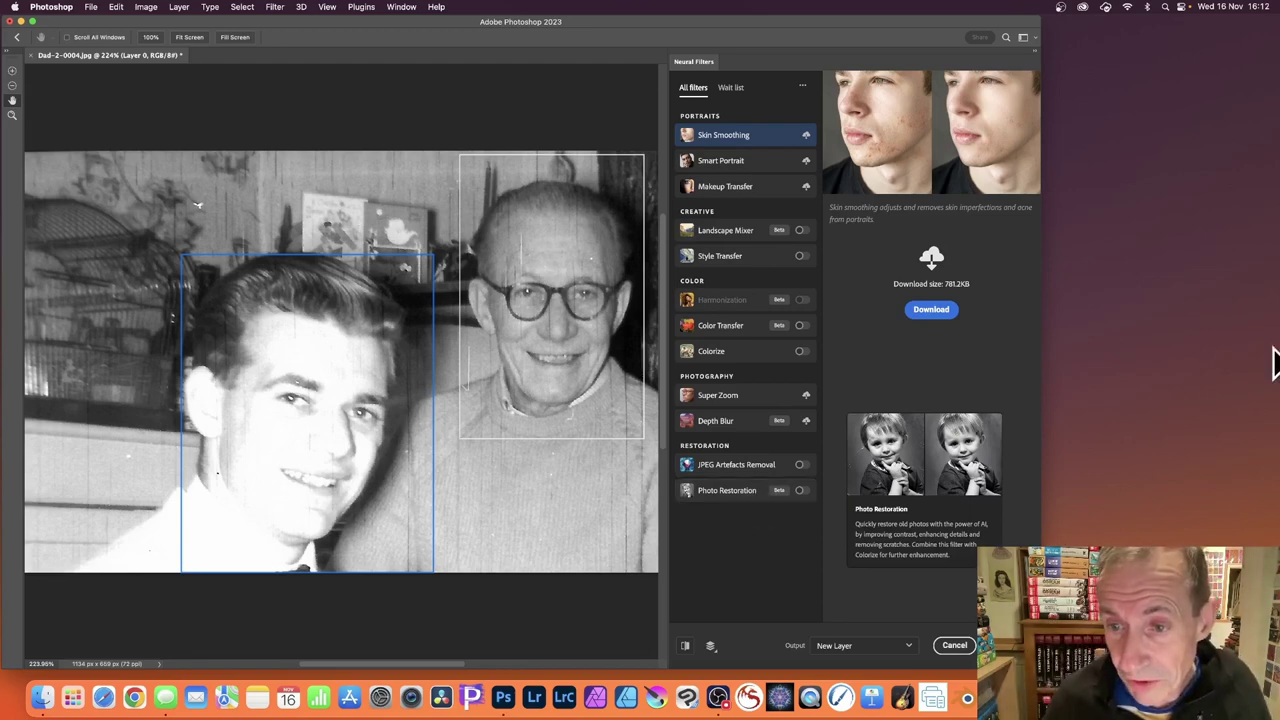
# Step: Switch on Photo Restoration and set Photo enhancement to 77
pyautogui.click(729, 495)
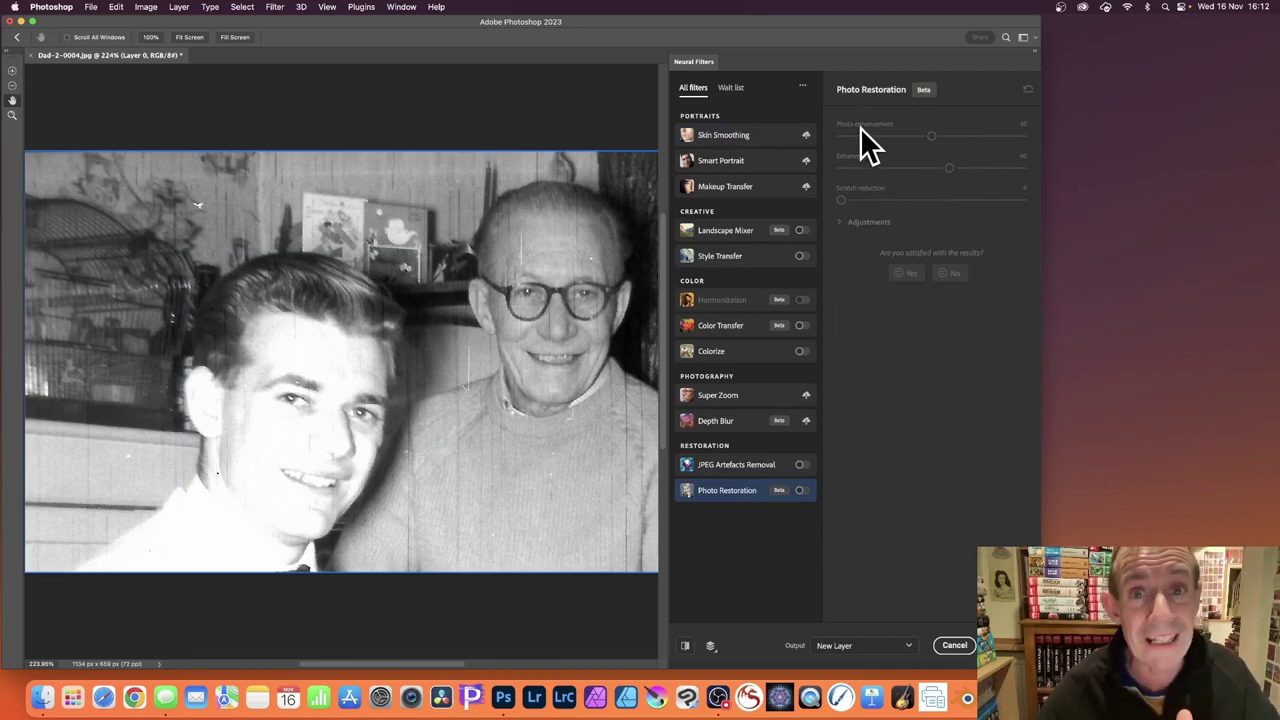
pyautogui.click(803, 491)
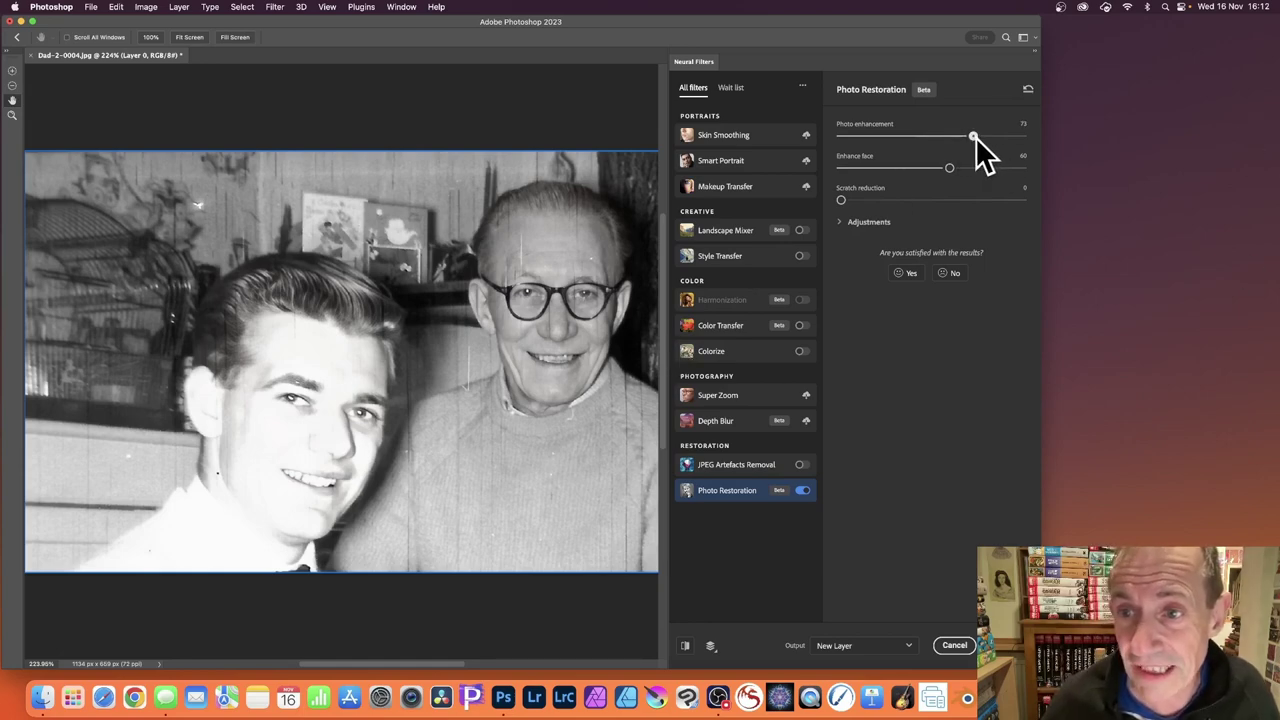
pyautogui.moveTo(977, 137); pyautogui.dragTo(981, 137)
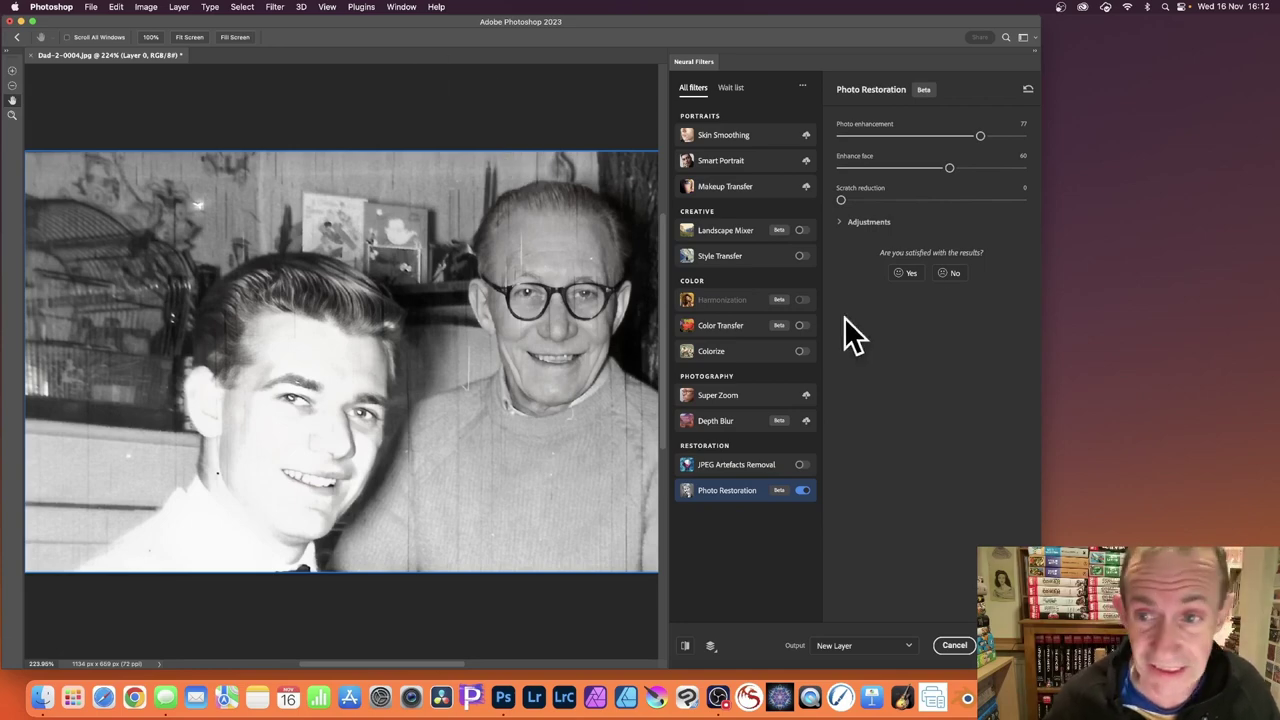
# Step: Set Photo Restoration's Scratch reduction slider to 35
pyautogui.click(903, 199)
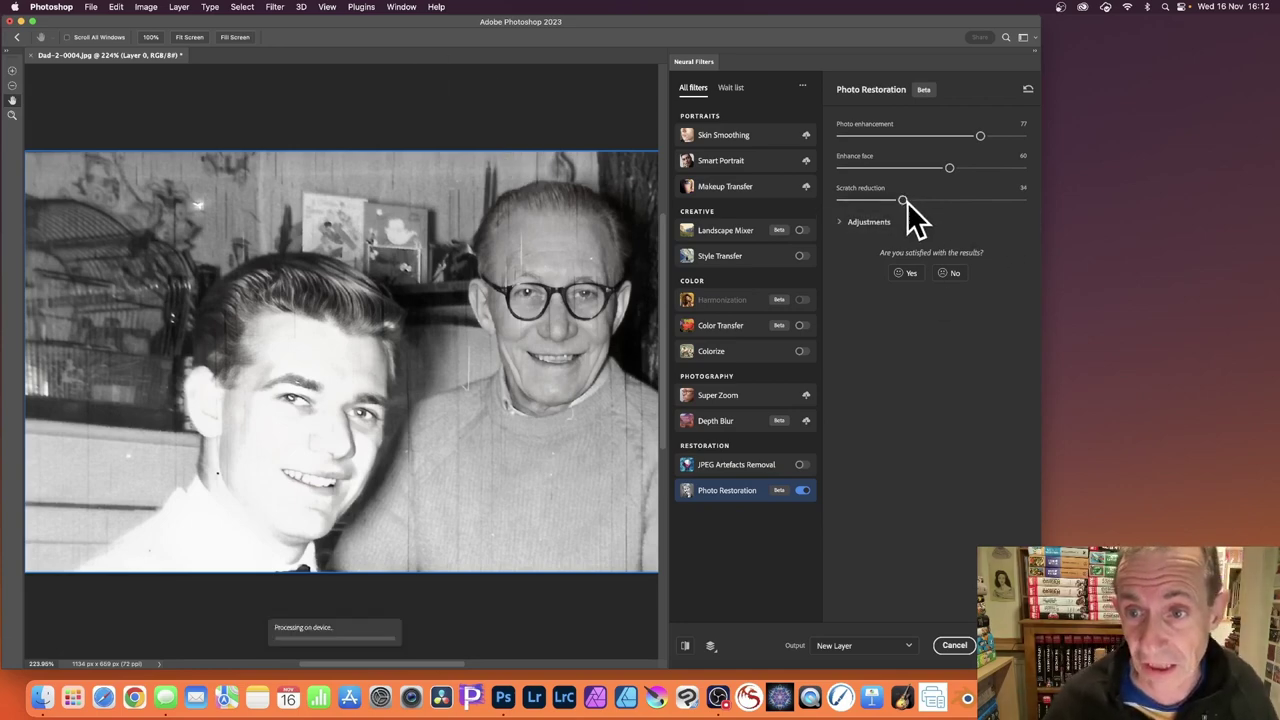
pyautogui.moveTo(906, 200)
pyautogui.mouseDown()
pyautogui.moveTo(886, 200)
pyautogui.moveTo(904, 200)
pyautogui.mouseUp()
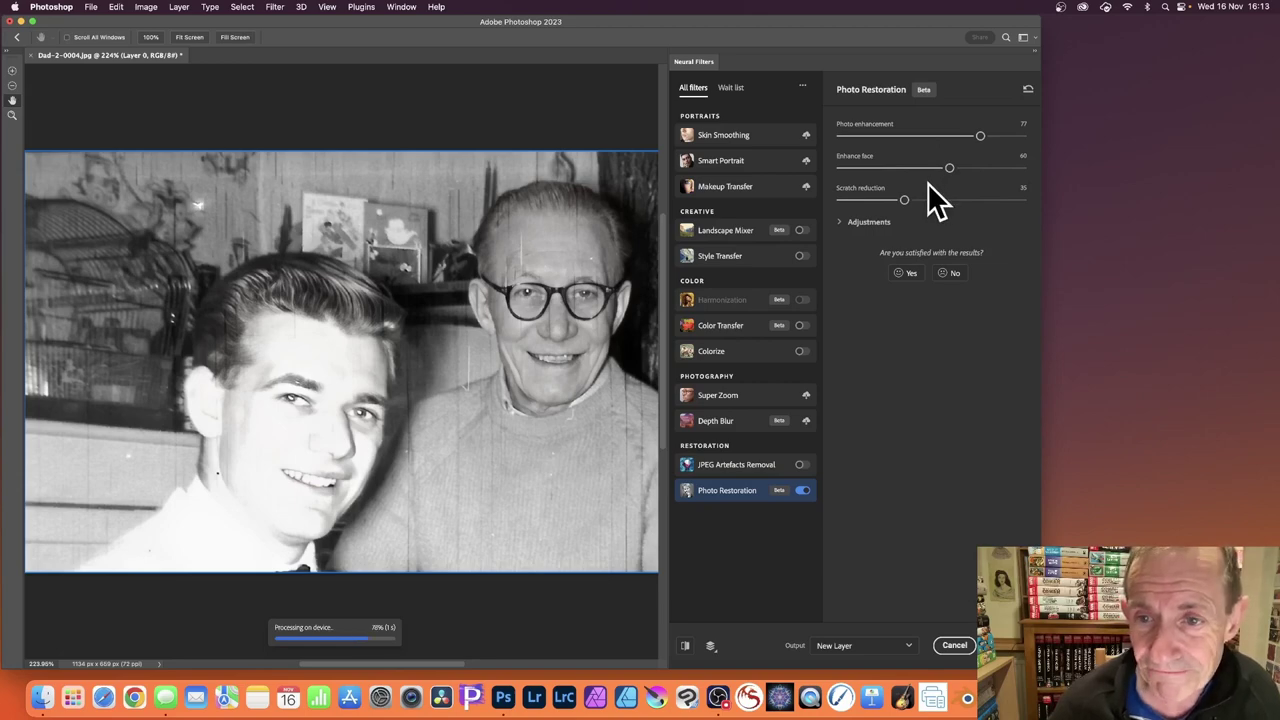
# Step: Expand Adjustments and set Noise reduction to 2
pyautogui.click(845, 230)
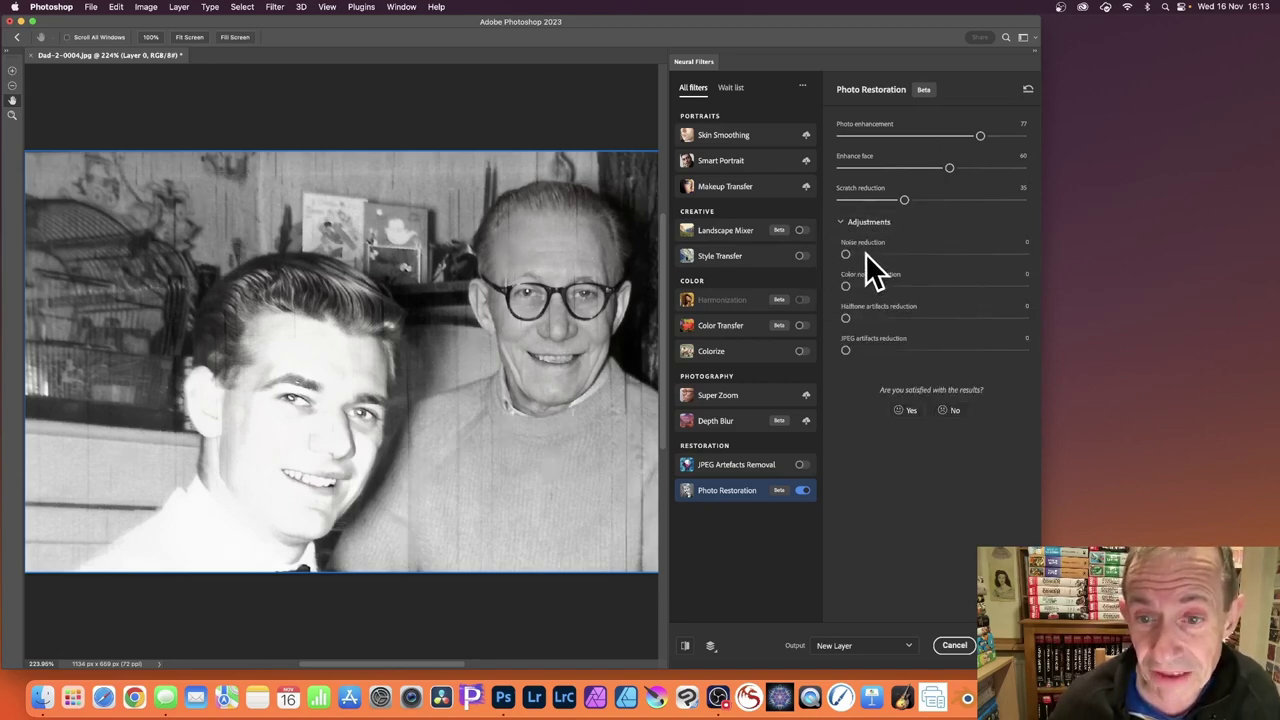
pyautogui.click(927, 255)
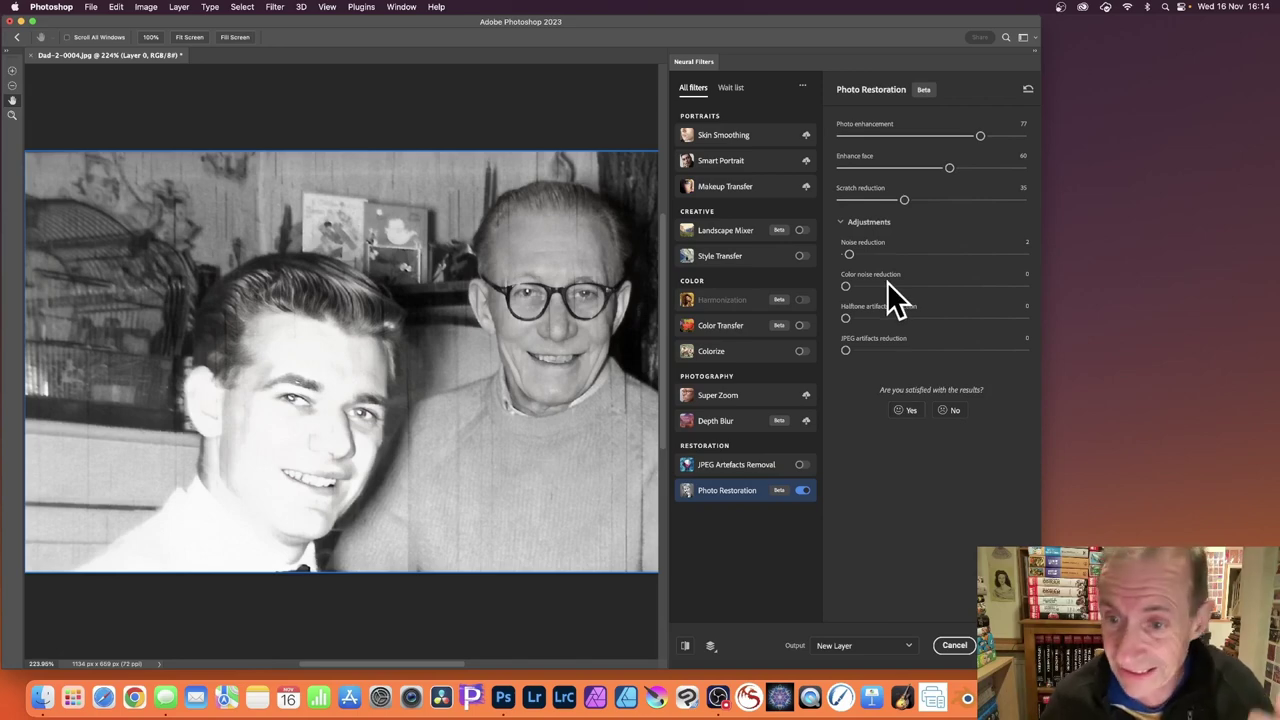
pyautogui.click(906, 410)
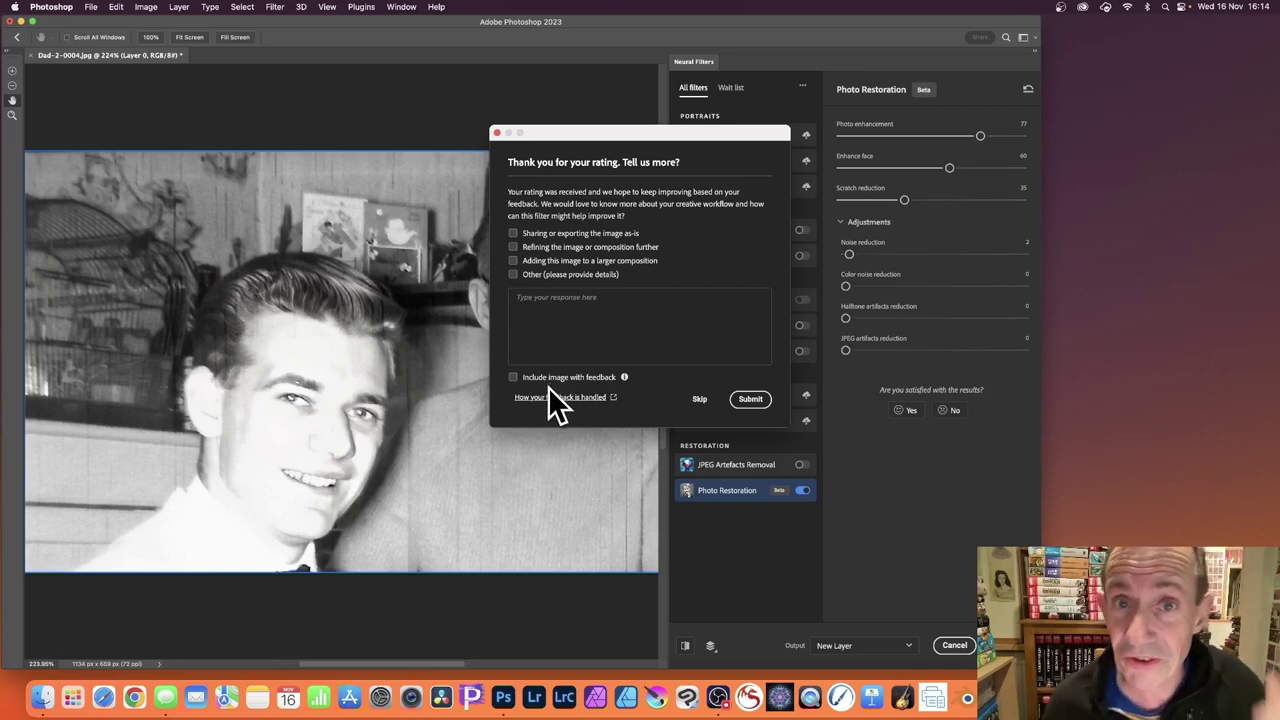
pyautogui.click(700, 400)
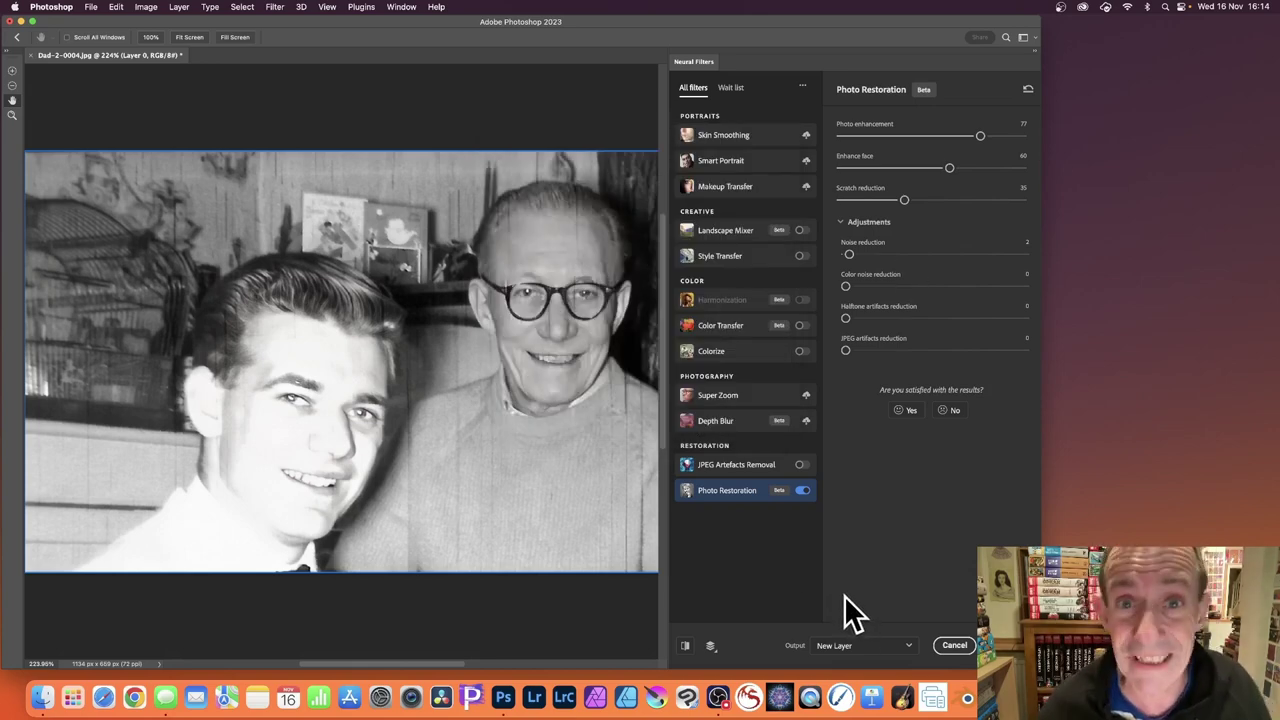
pyautogui.click(862, 650)
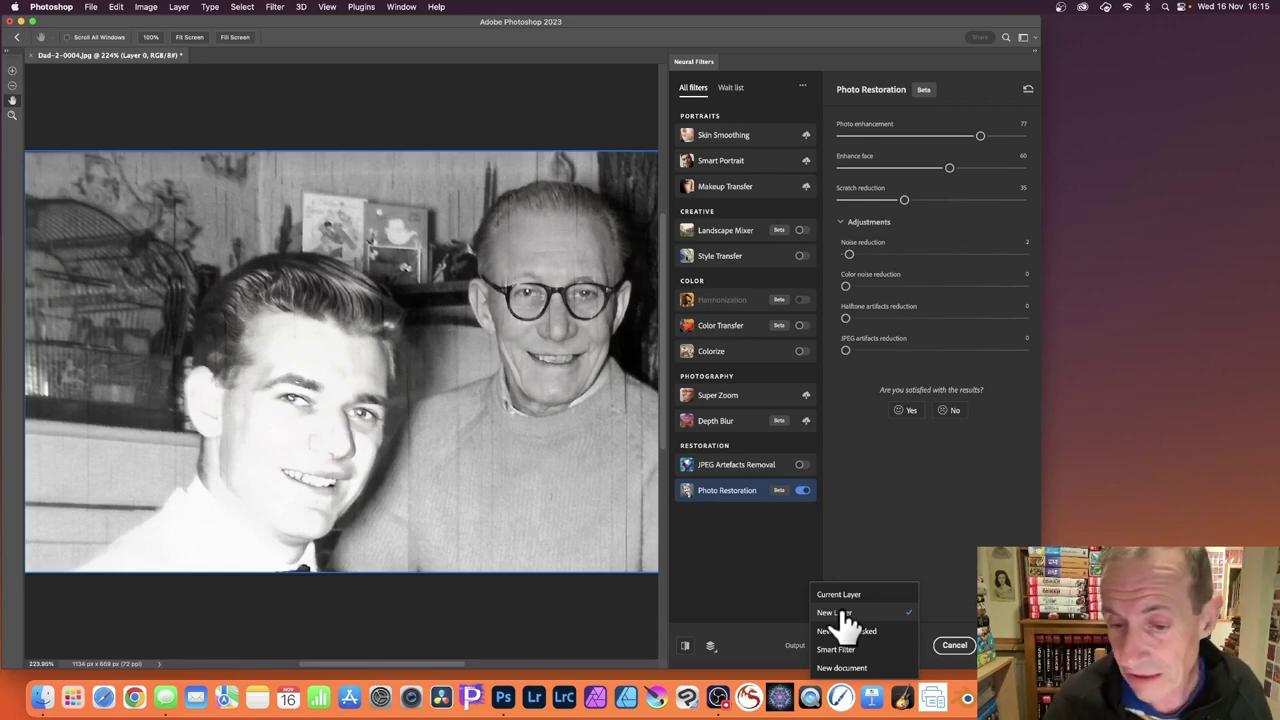
pyautogui.click(843, 614)
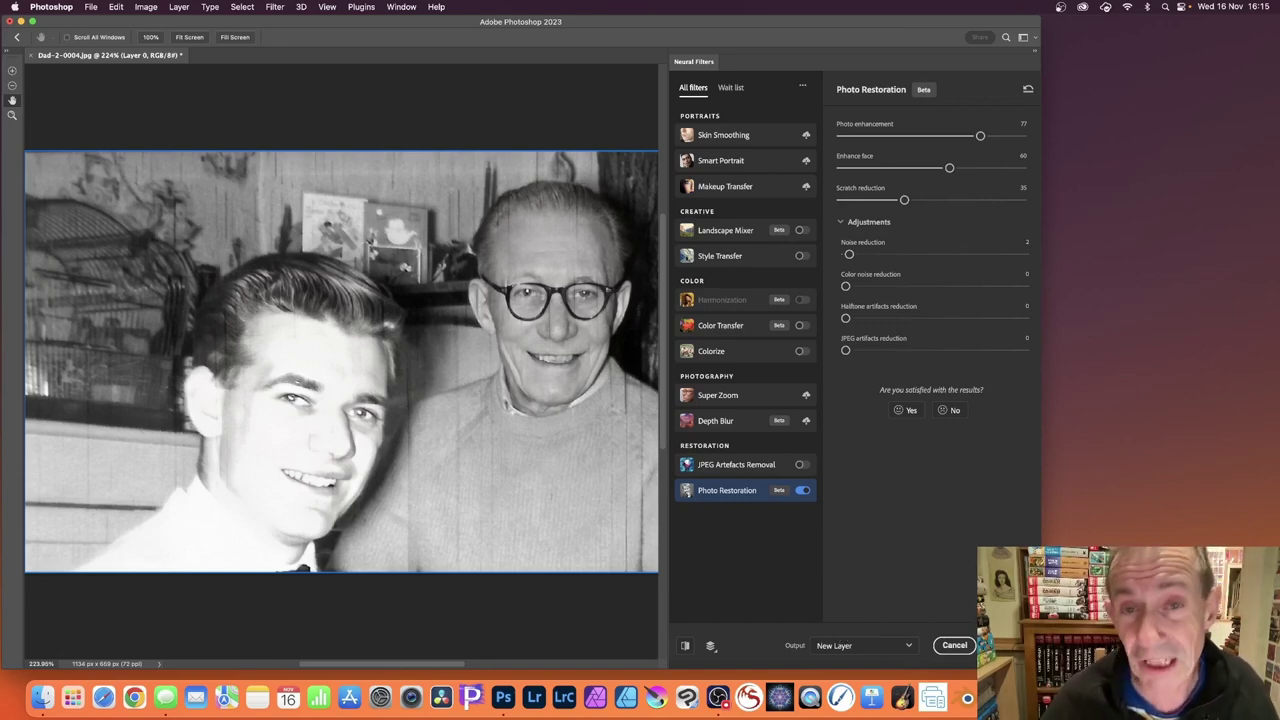
pyautogui.click(864, 648)
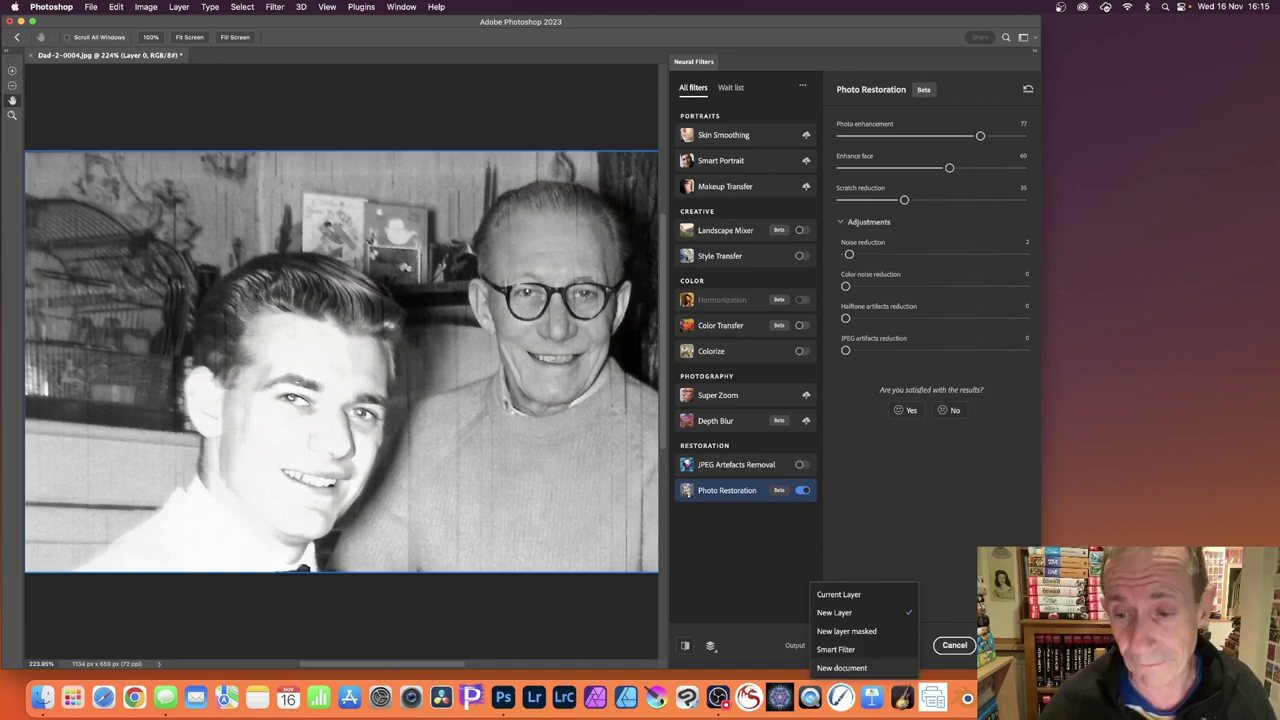
pyautogui.click(957, 563)
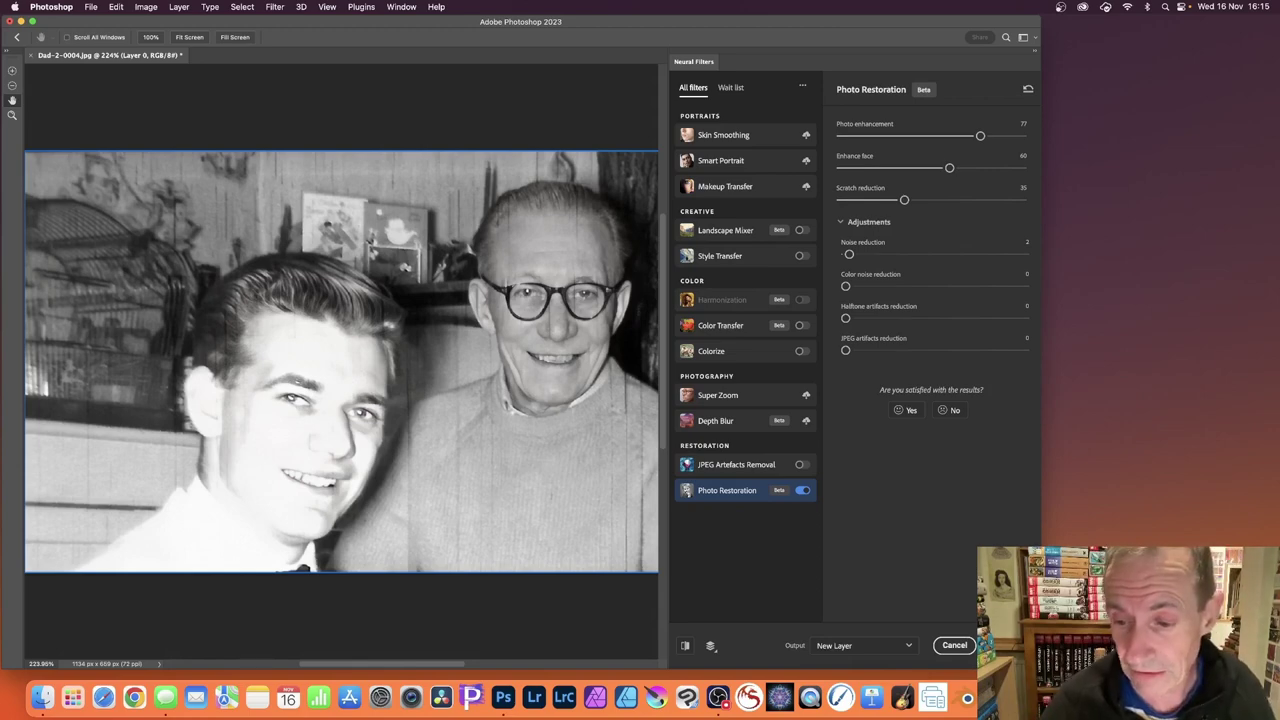
# Step: Apply the restoration as Layer 1, keeping its blend mode at Normal
pyautogui.press('Return')
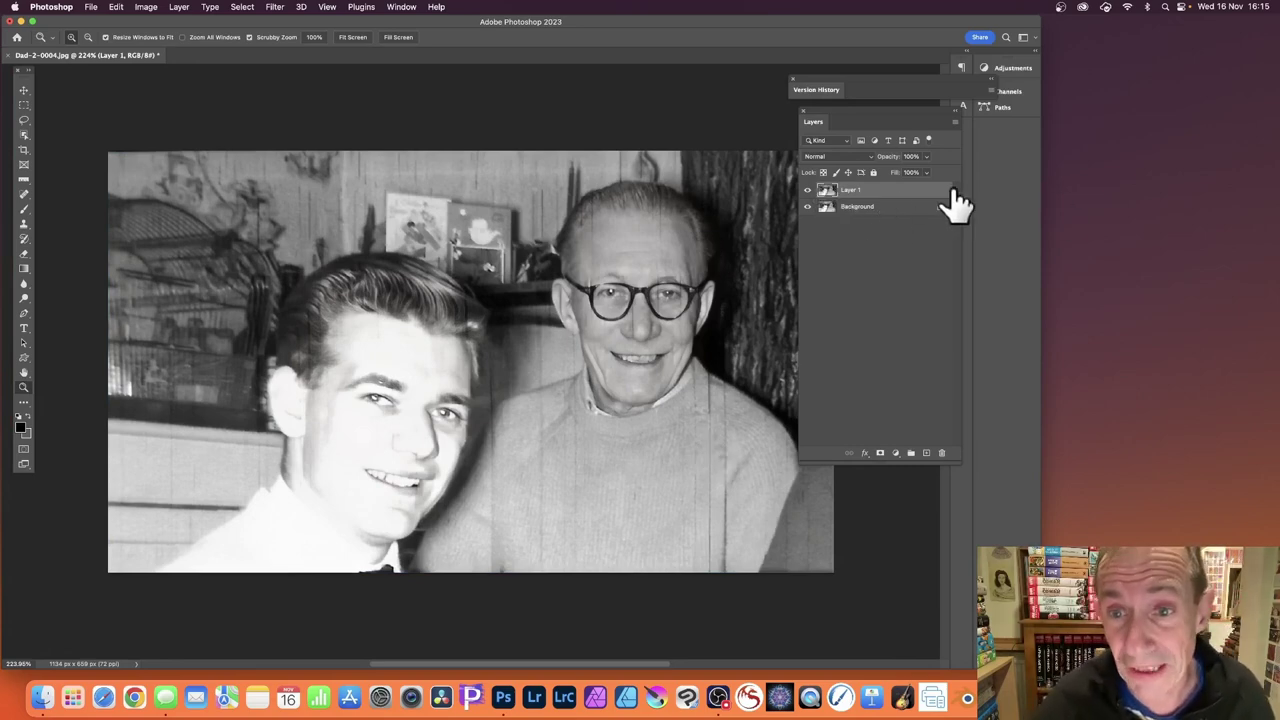
pyautogui.click(847, 157)
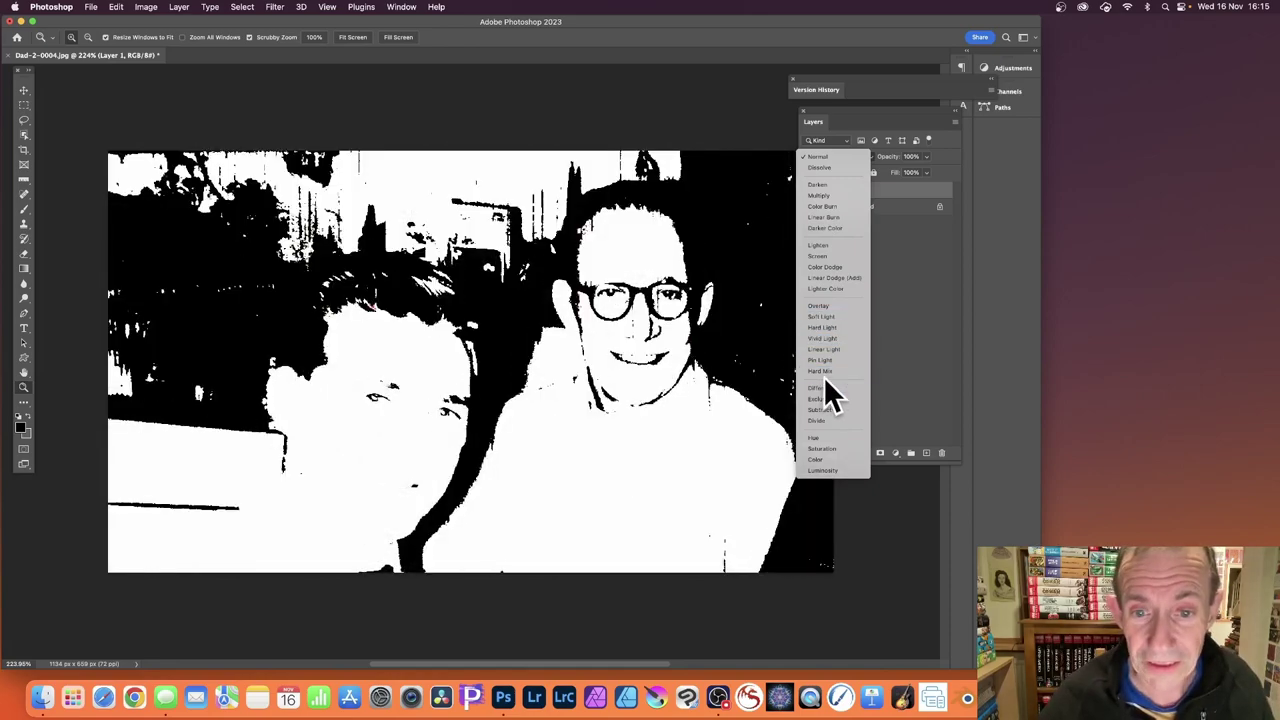
pyautogui.click(927, 325)
# Step: Toggle Layer 1's visibility twice to compare against the scratched original
pyautogui.click(809, 191)
pyautogui.click(809, 191)
pyautogui.click(809, 191)
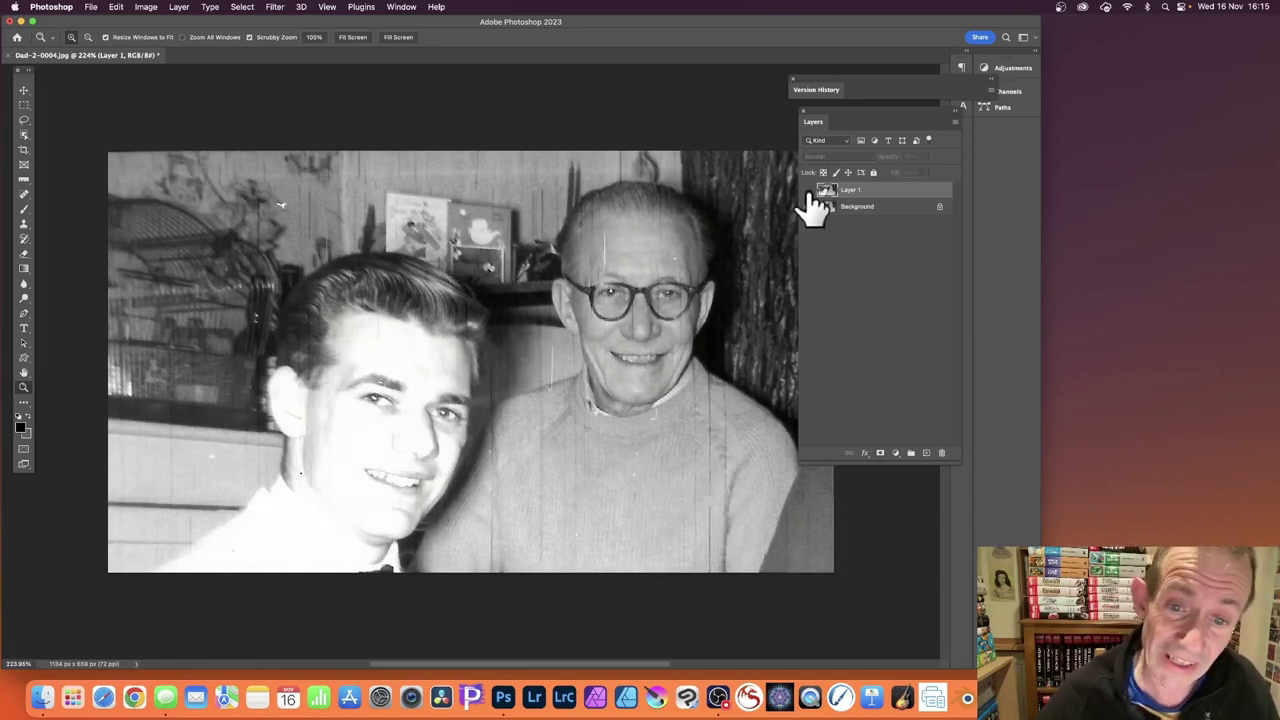
pyautogui.click(809, 191)
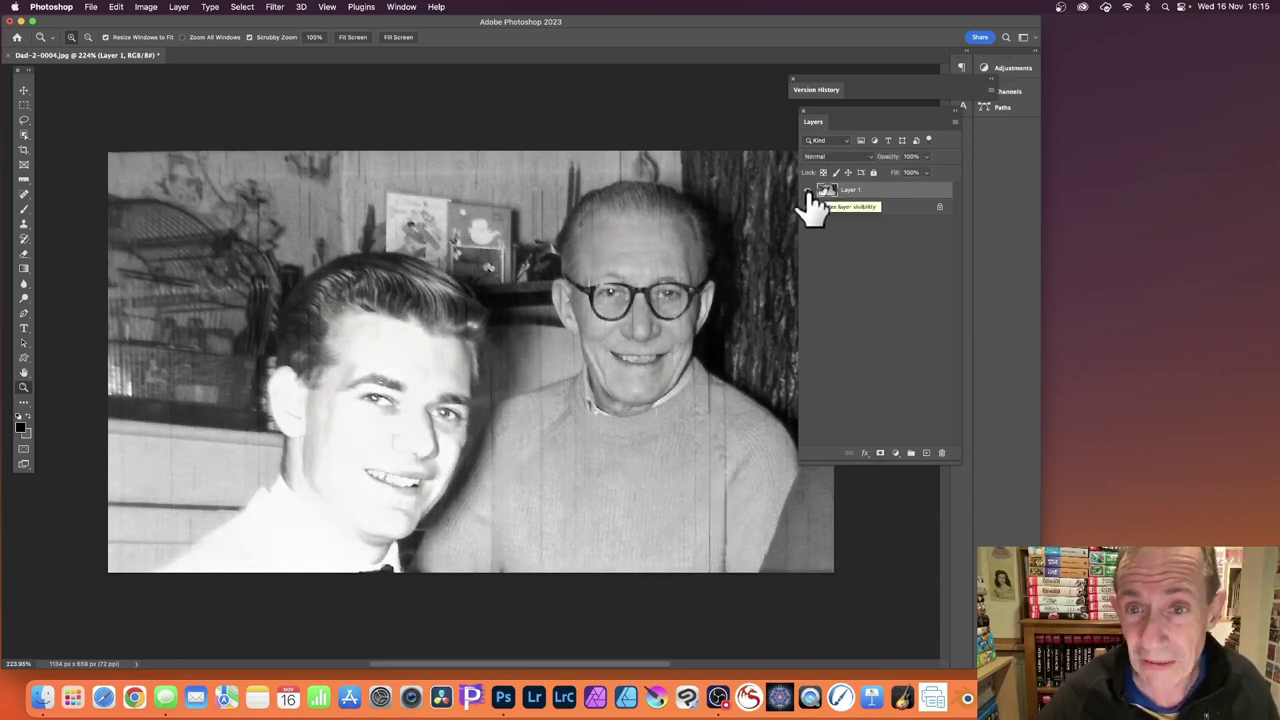
# Step: Reopen Filter > Neural Filters and select Photo Restoration under Restoration
pyautogui.click(276, 12)
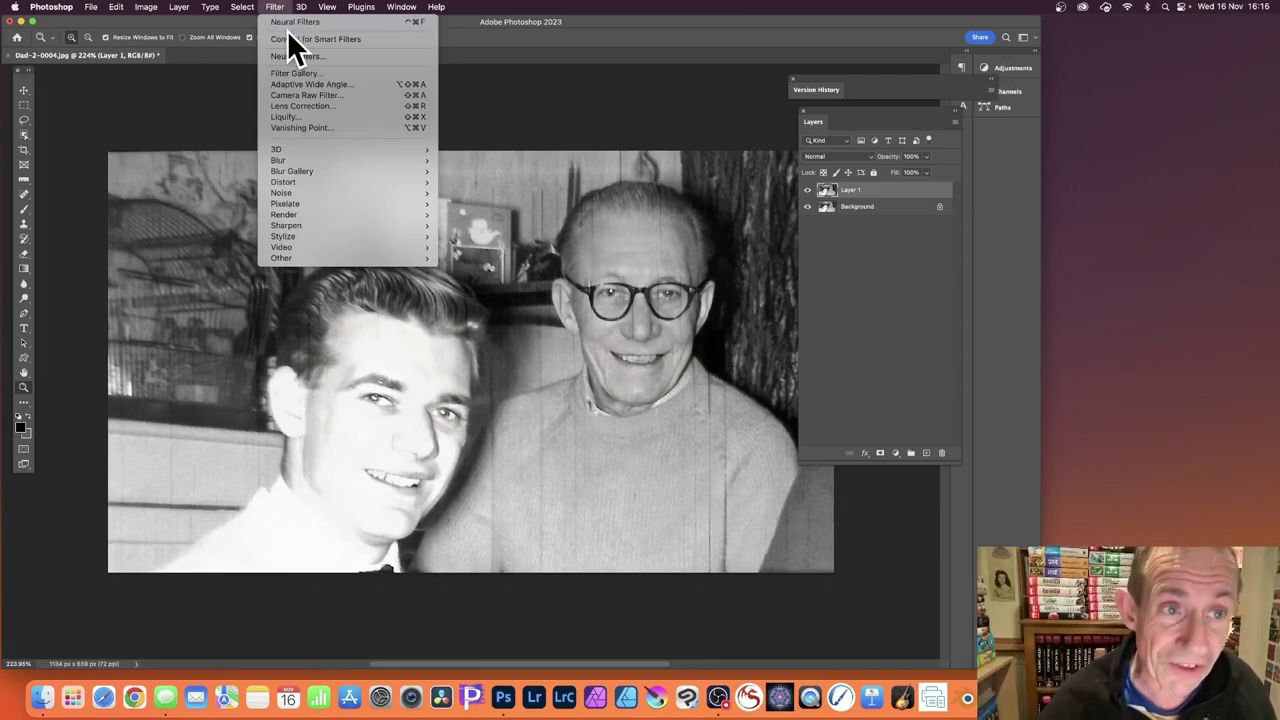
pyautogui.click(293, 56)
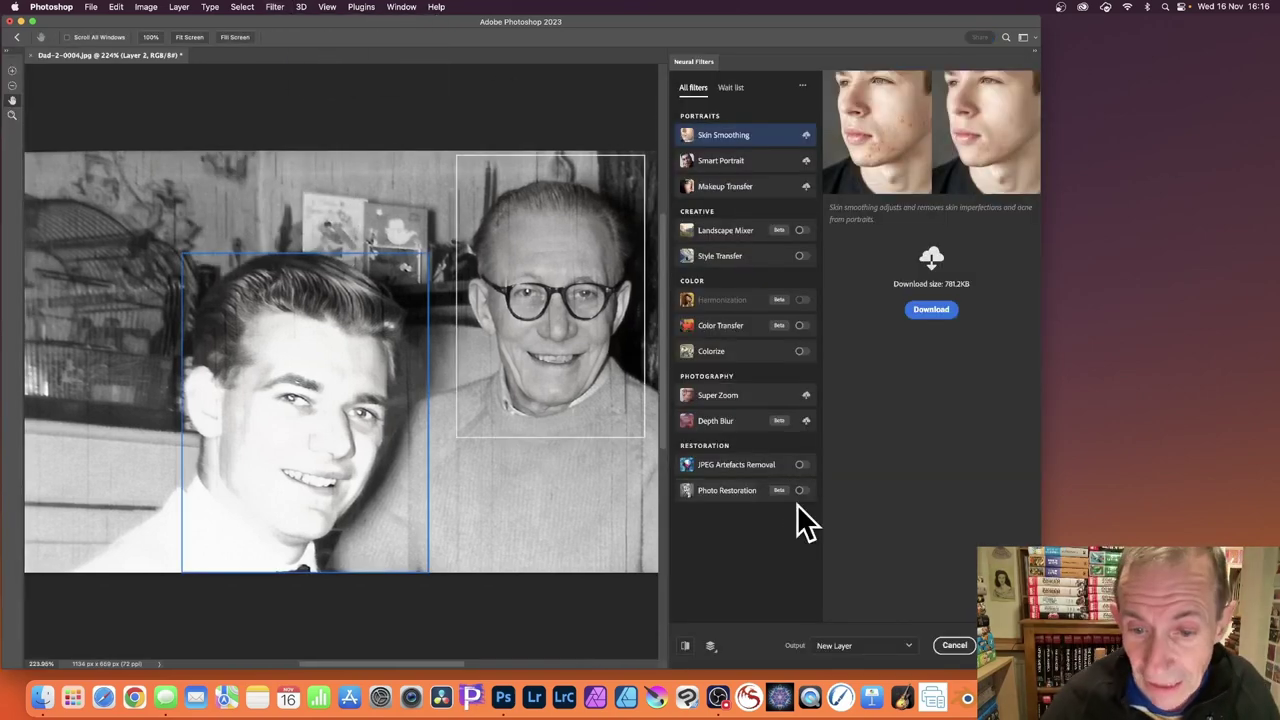
pyautogui.moveTo(718, 492)
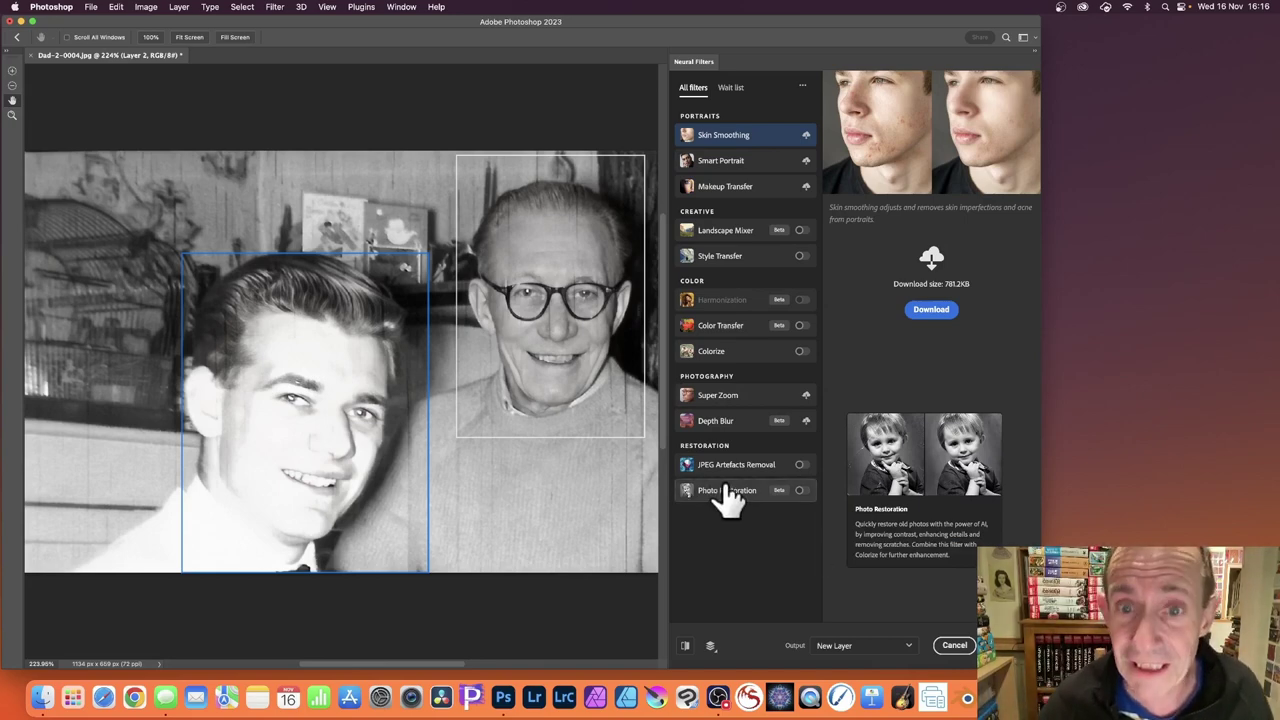
pyautogui.click(729, 494)
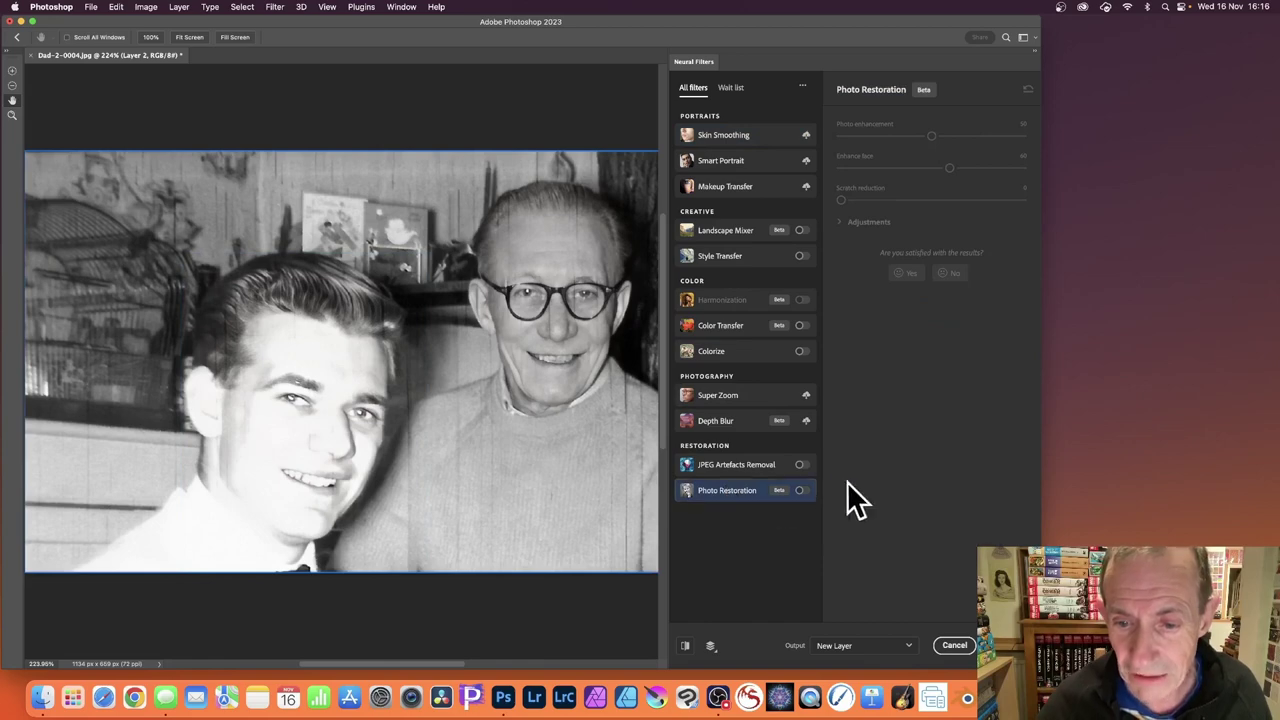
pyautogui.moveTo(685, 467)
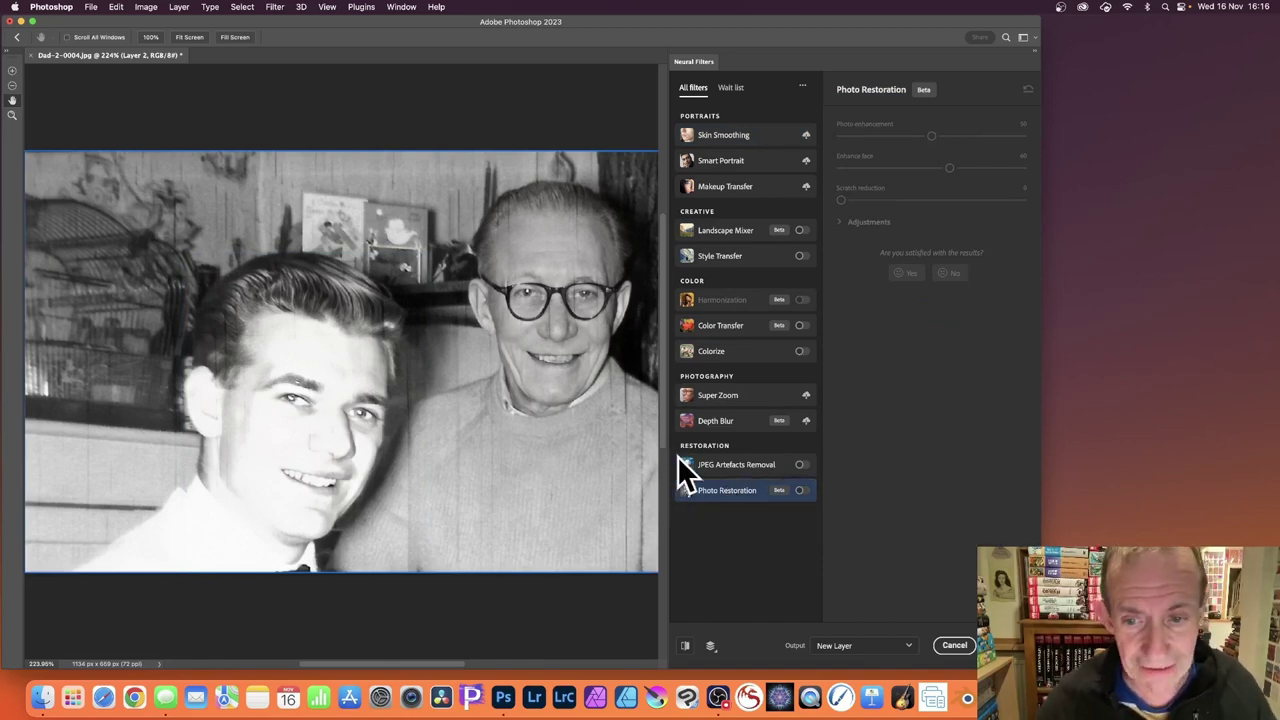
# Step: Enable Photo Restoration, raise Photo enhancement to about 65 and add slight scratch reduction
pyautogui.click(801, 491)
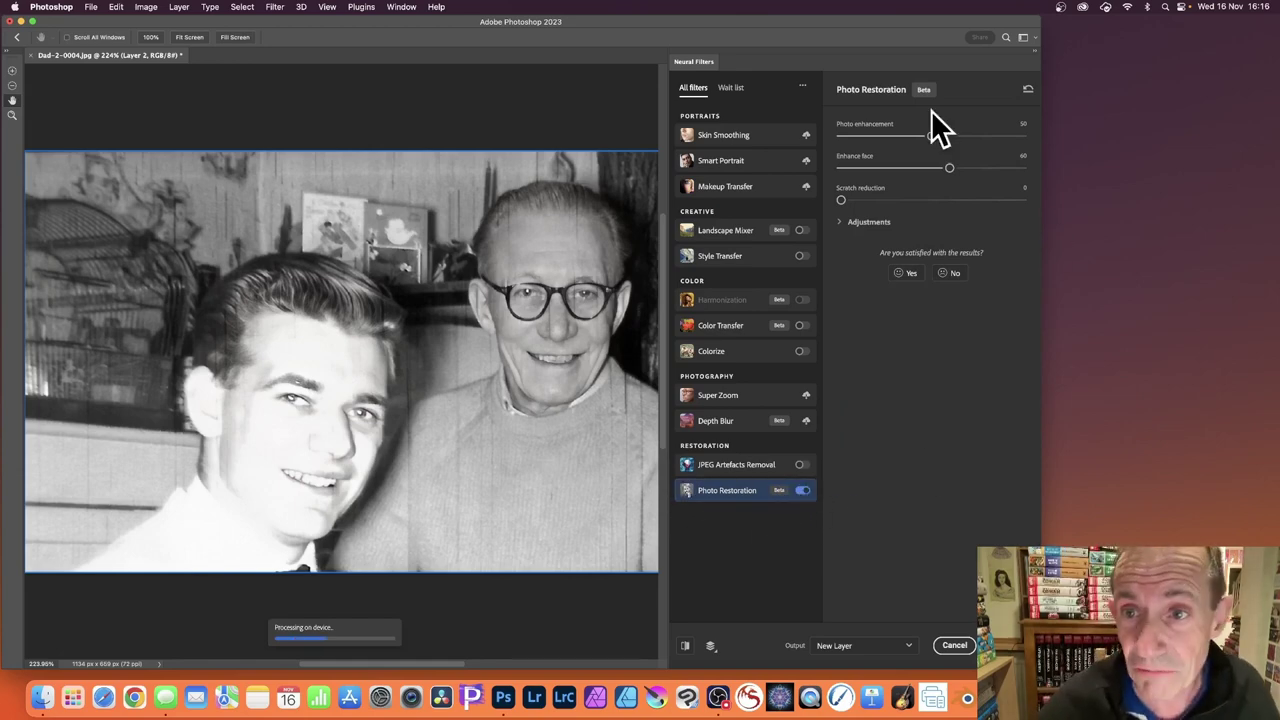
pyautogui.moveTo(939, 138); pyautogui.dragTo(961, 137)
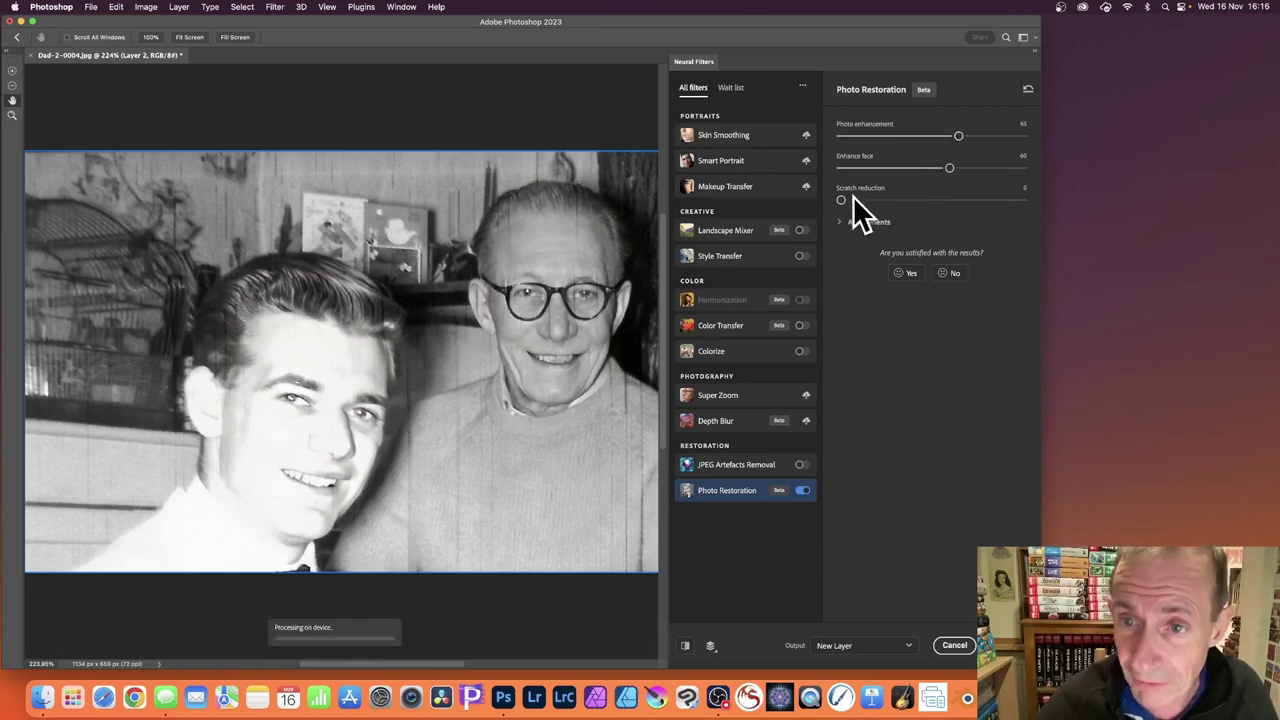
pyautogui.moveTo(840, 197); pyautogui.dragTo(844, 198)
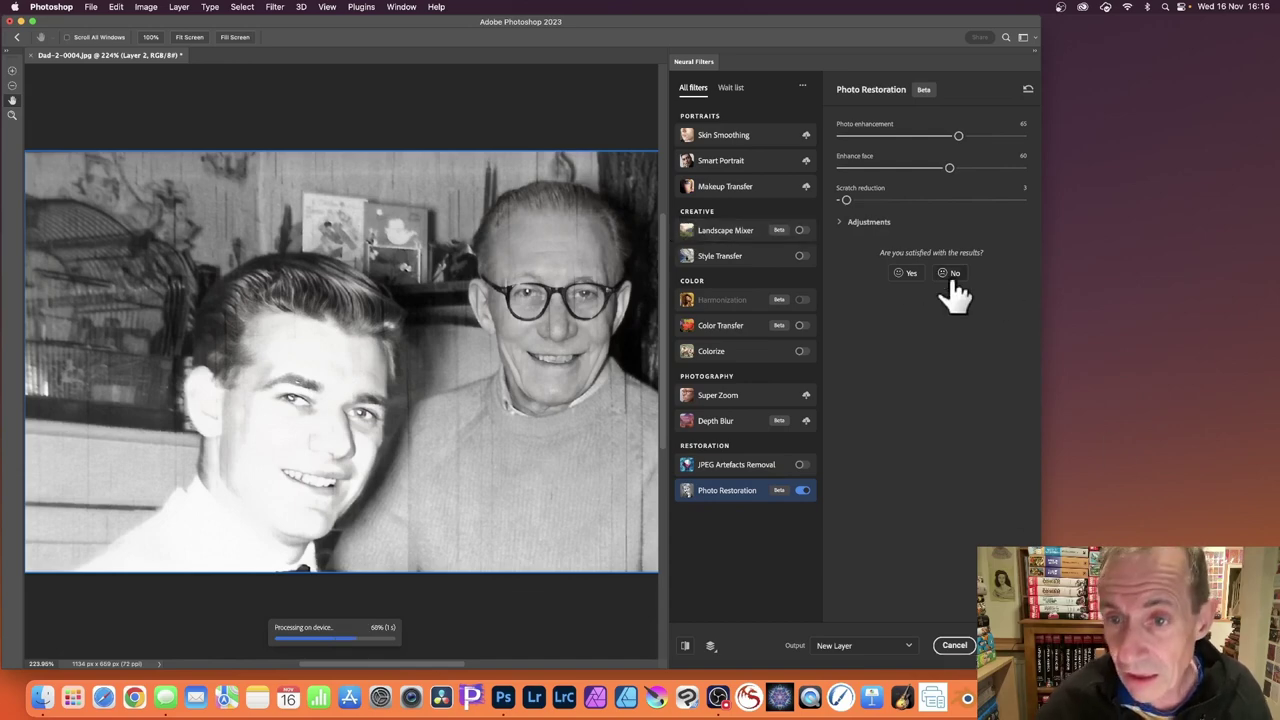
# Step: Expand Adjustments, give Yes feedback, and confirm with OK to output Layer 2
pyautogui.click(845, 225)
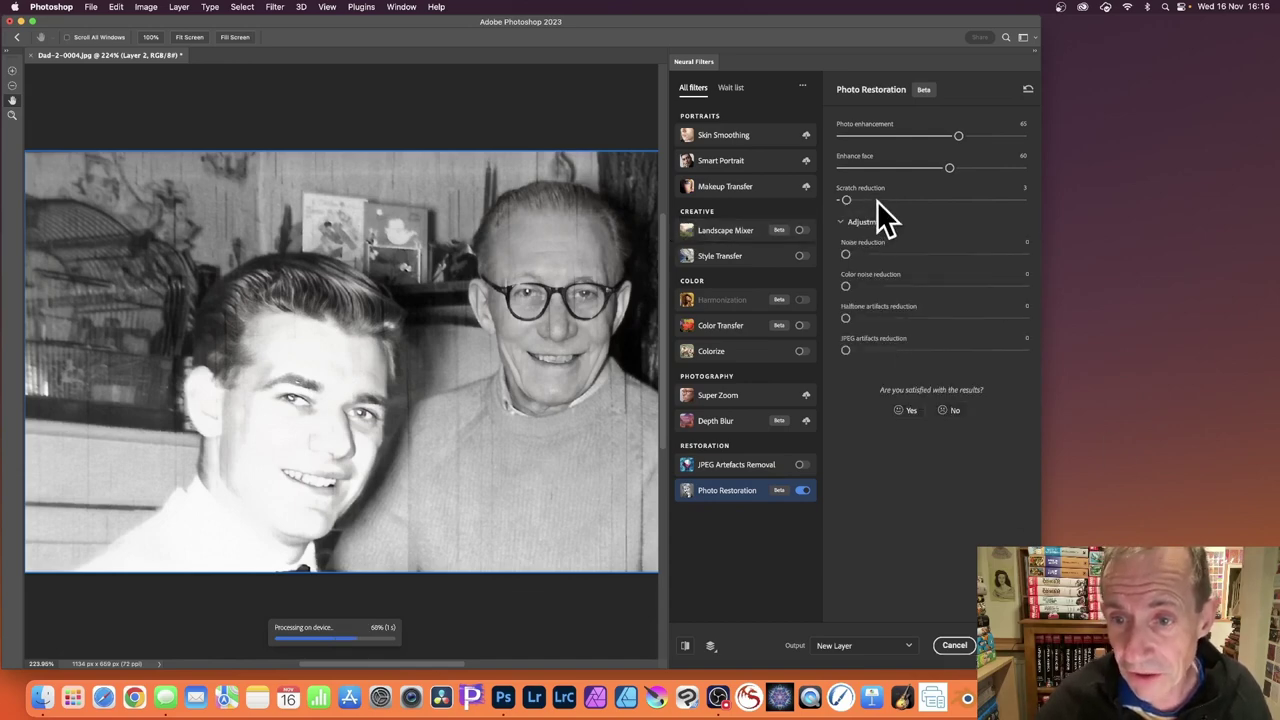
pyautogui.click(905, 410)
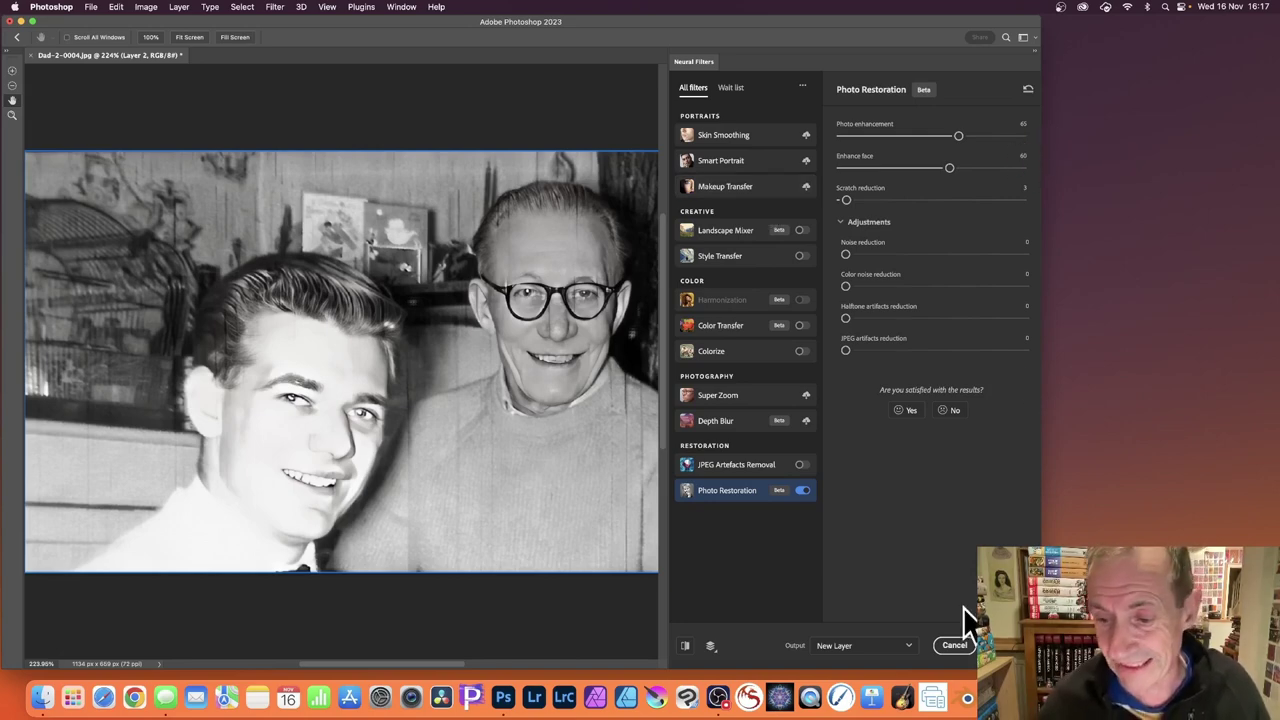
pyautogui.click(972, 645)
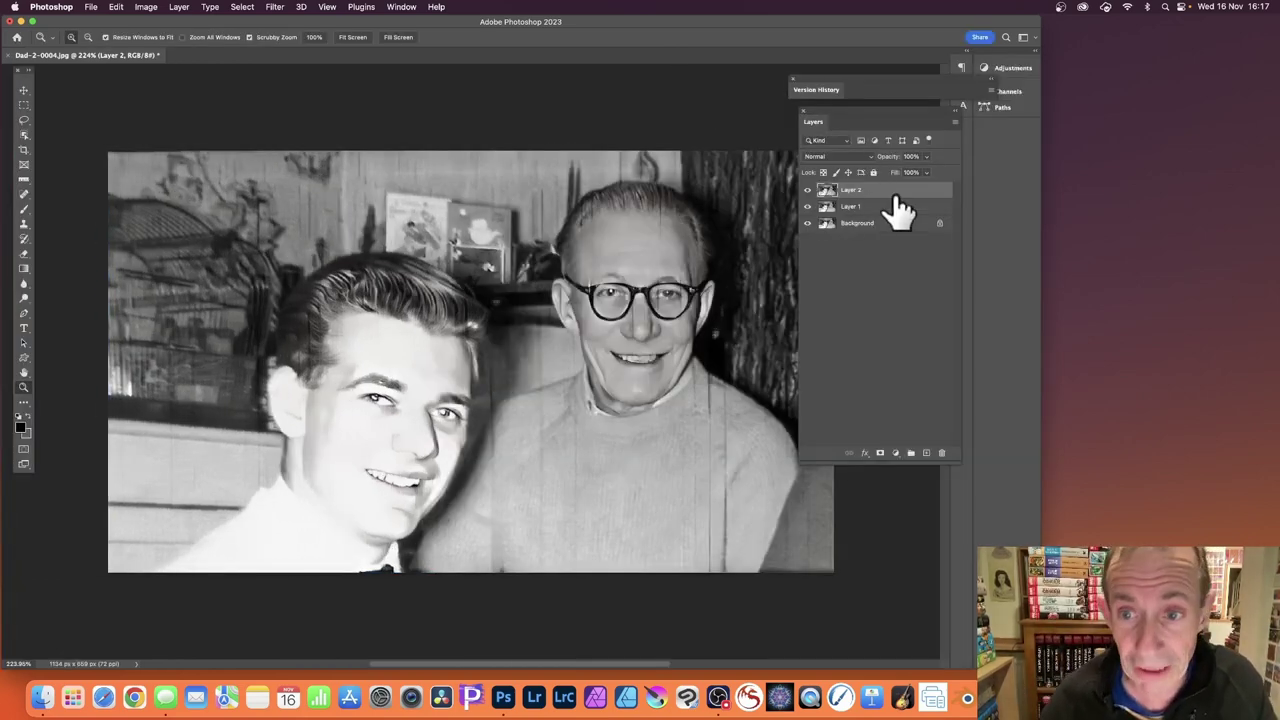
# Step: Hide and reshow Layer 2, Layer 1 and Background to compare restoration with the original
pyautogui.click(807, 190)
pyautogui.click(809, 206)
pyautogui.click(809, 223)
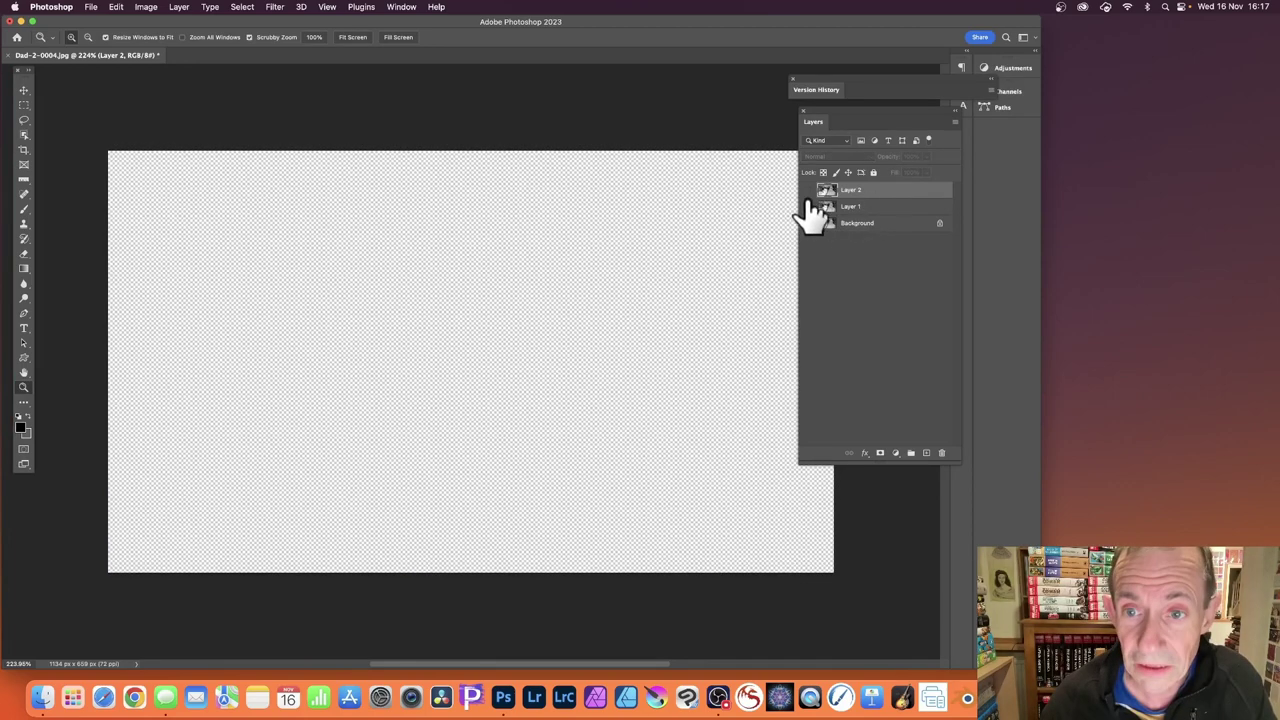
pyautogui.click(809, 223)
pyautogui.click(809, 206)
pyautogui.click(808, 190)
pyautogui.click(808, 190)
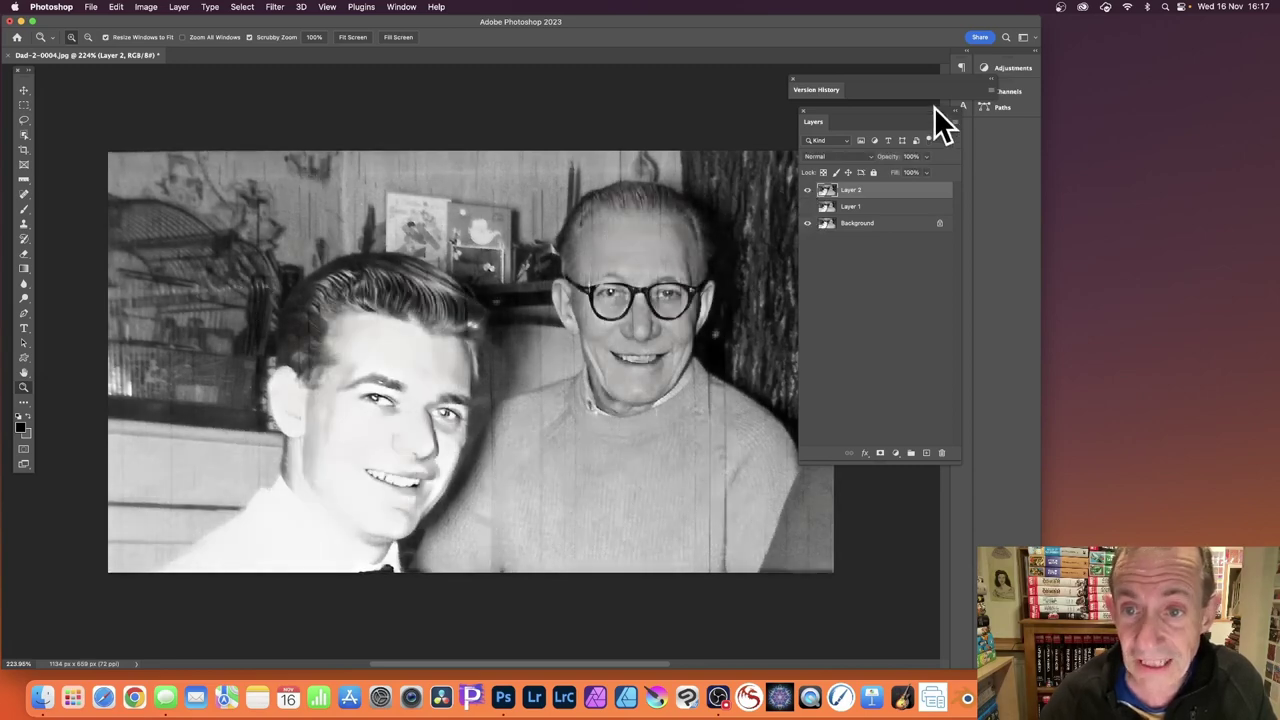
# Step: Confirm Layer 2's blend mode stays Normal, then open the Filter menu
pyautogui.click(820, 157)
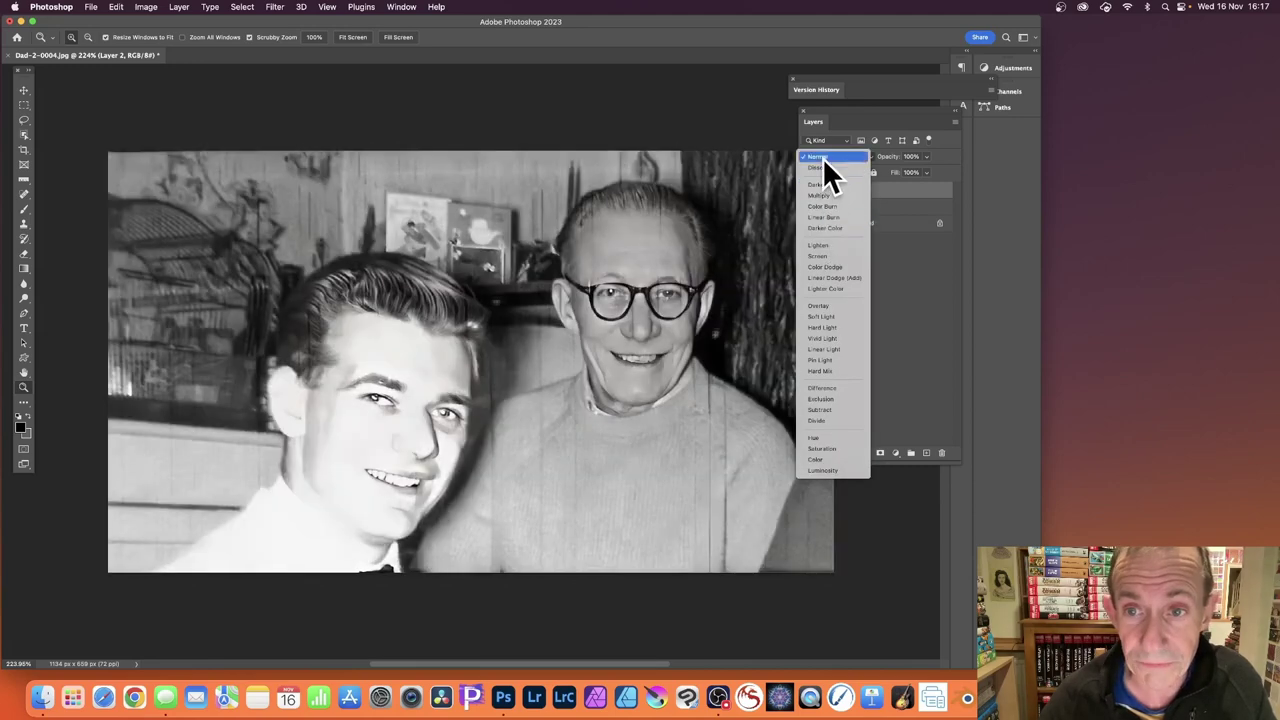
pyautogui.click(822, 157)
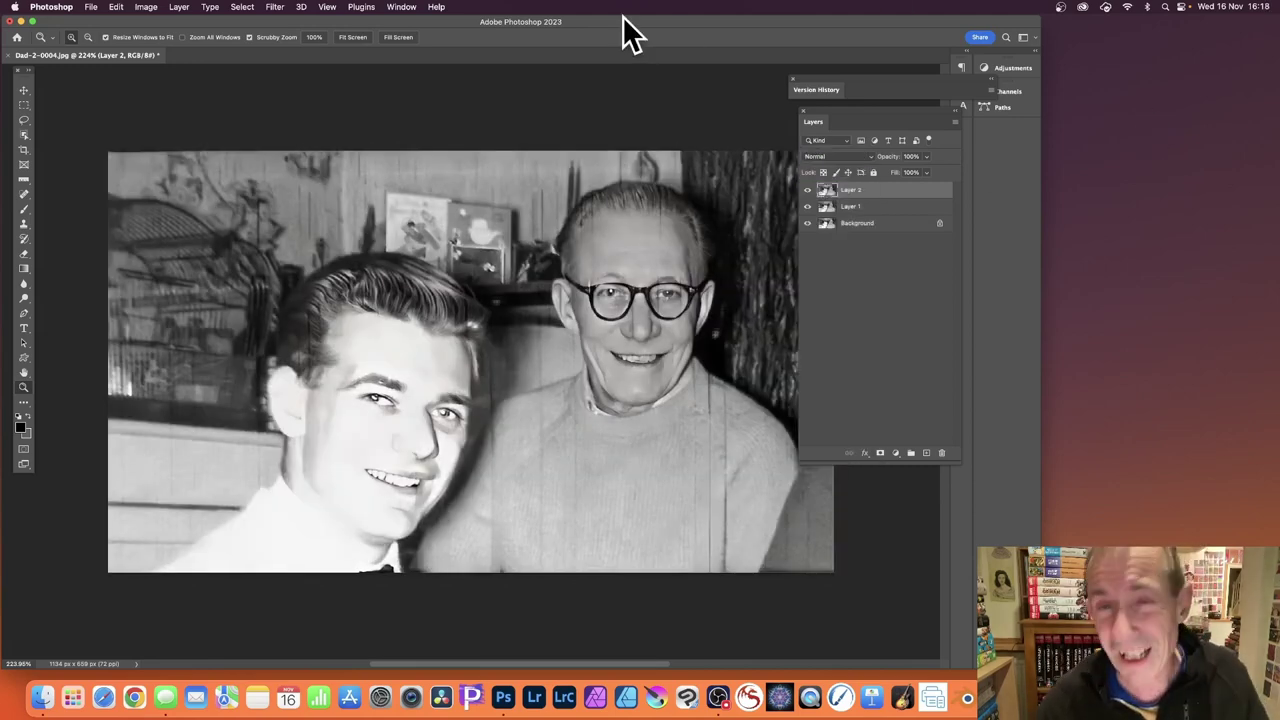
pyautogui.click(274, 8)
# Step: Open Neural Filters and switch on Colorize under Color with Auto color image
pyautogui.click(286, 55)
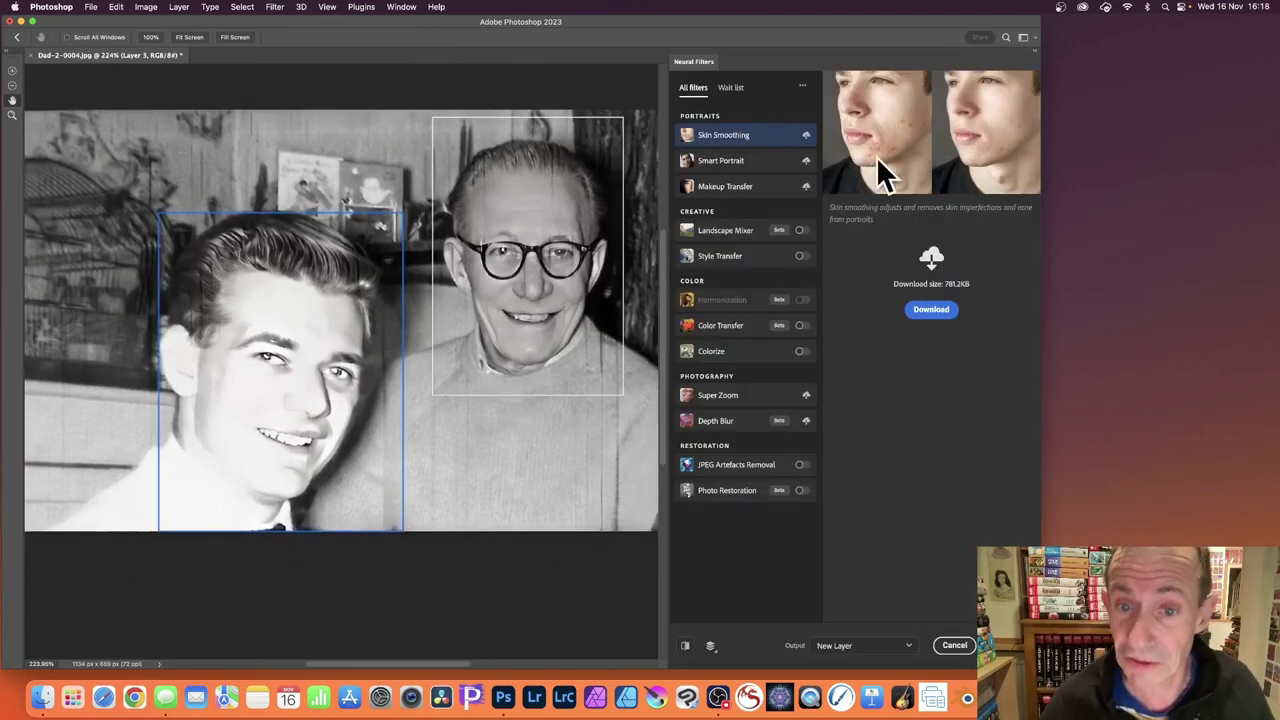
pyautogui.click(715, 360)
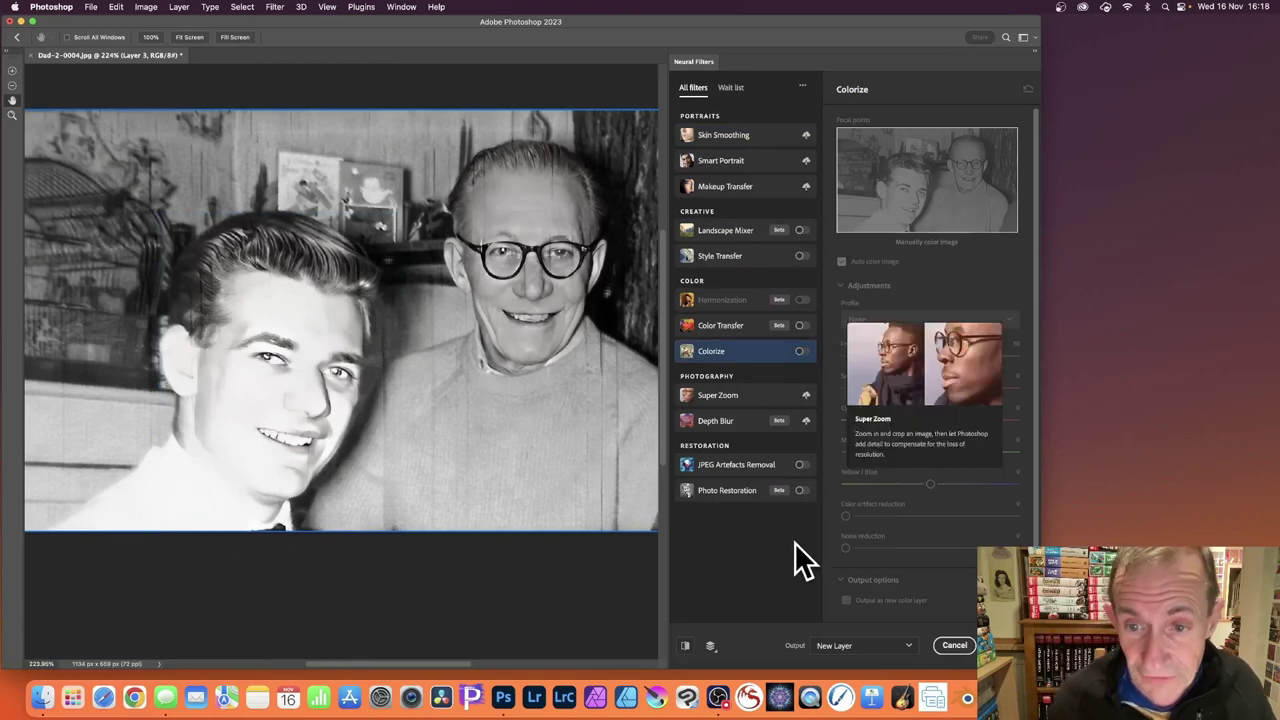
pyautogui.click(800, 351)
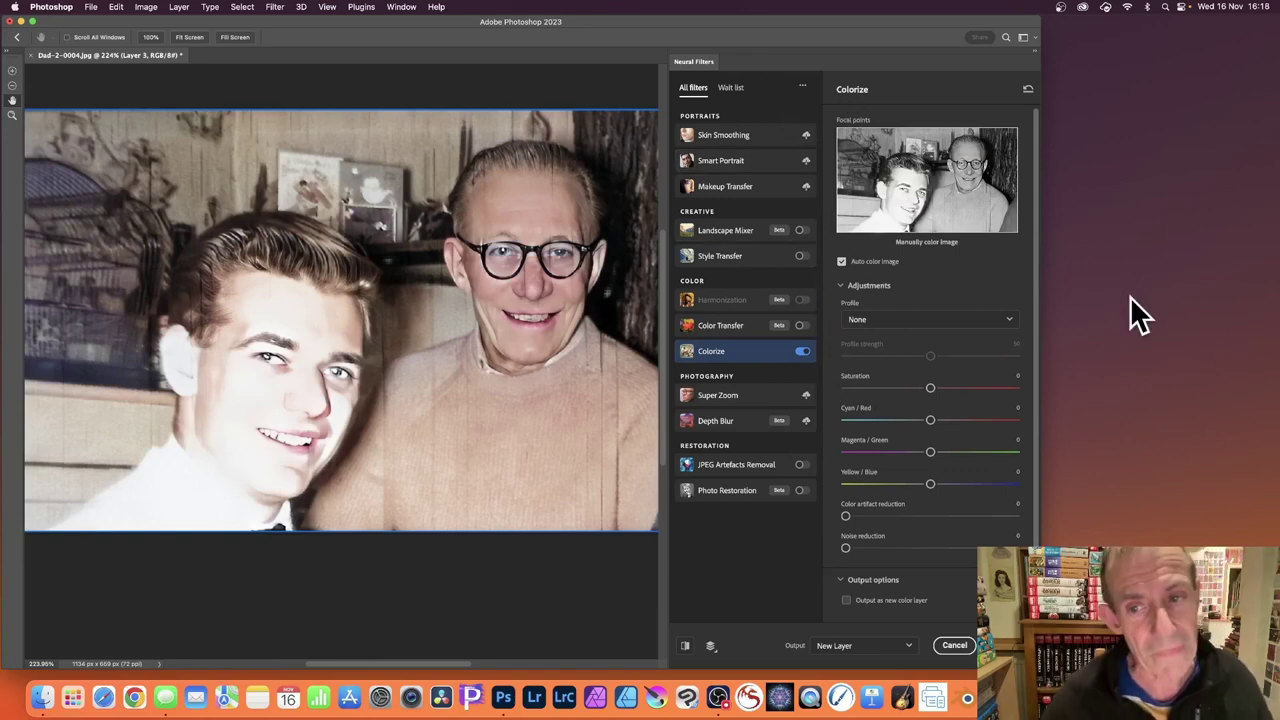
# Step: Switch the Colorize profile to Retro high contrast
pyautogui.click(925, 323)
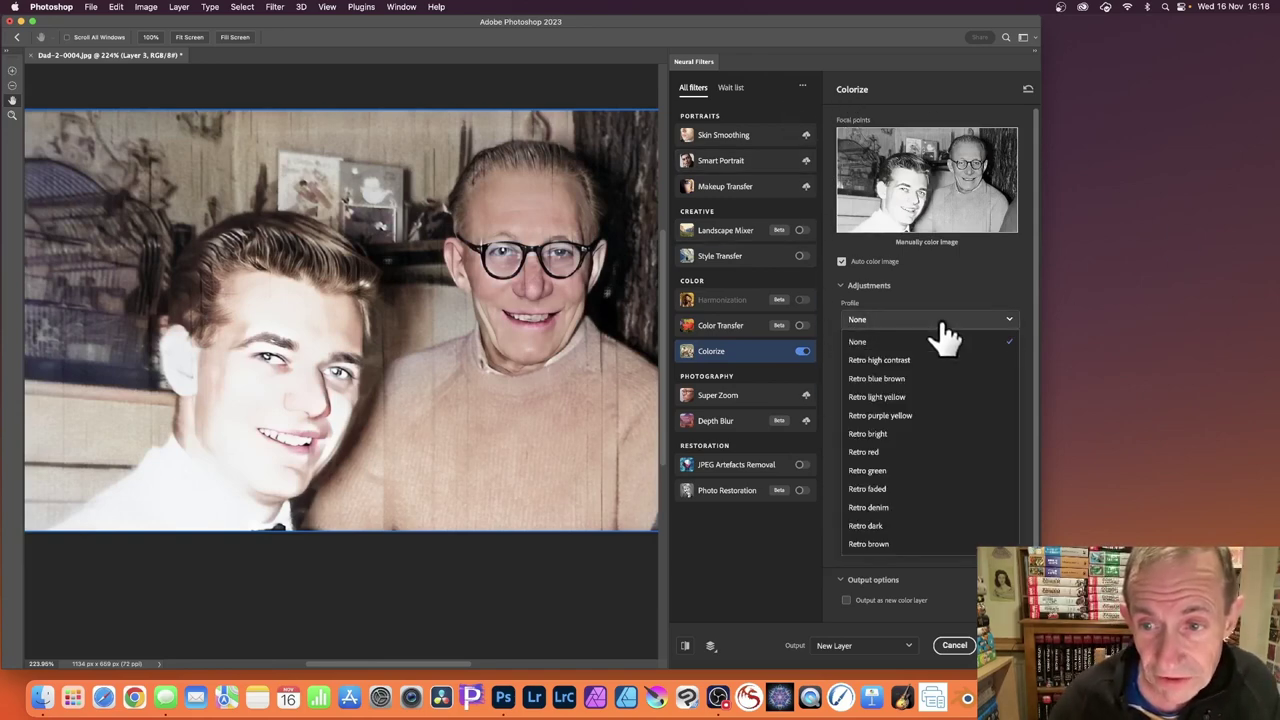
pyautogui.click(886, 372)
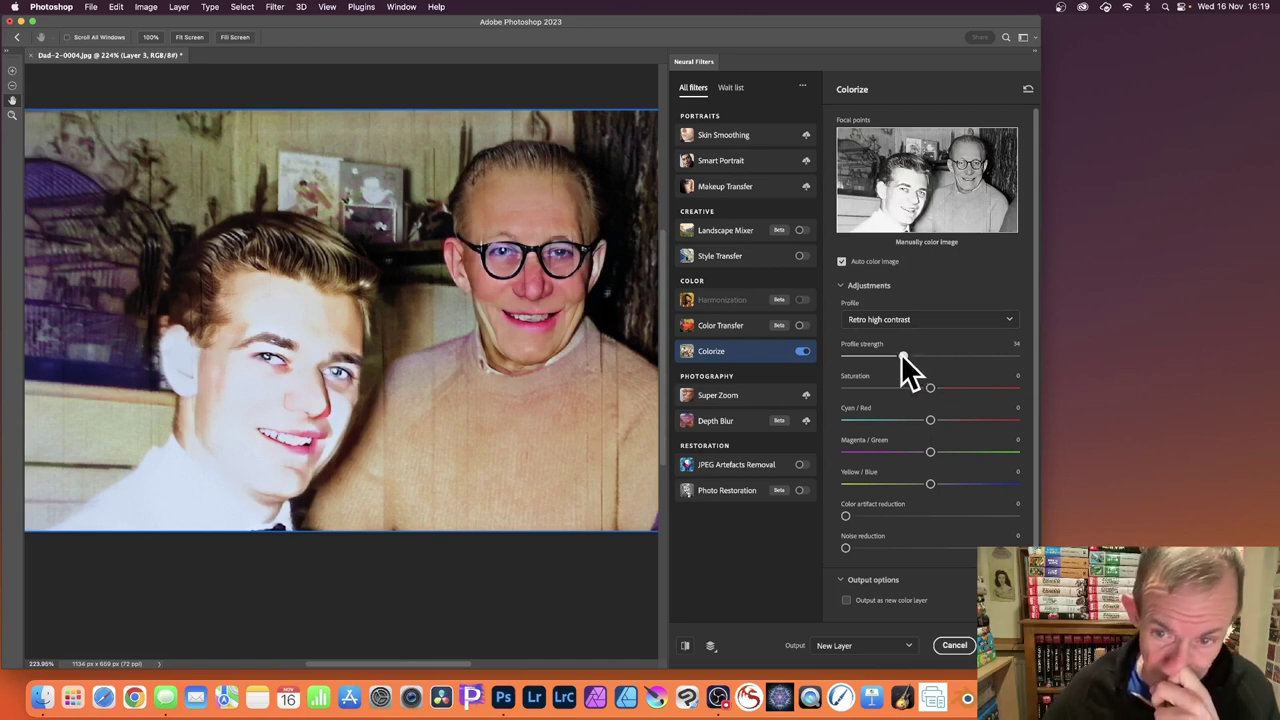
pyautogui.moveTo(901, 357); pyautogui.dragTo(893, 357)
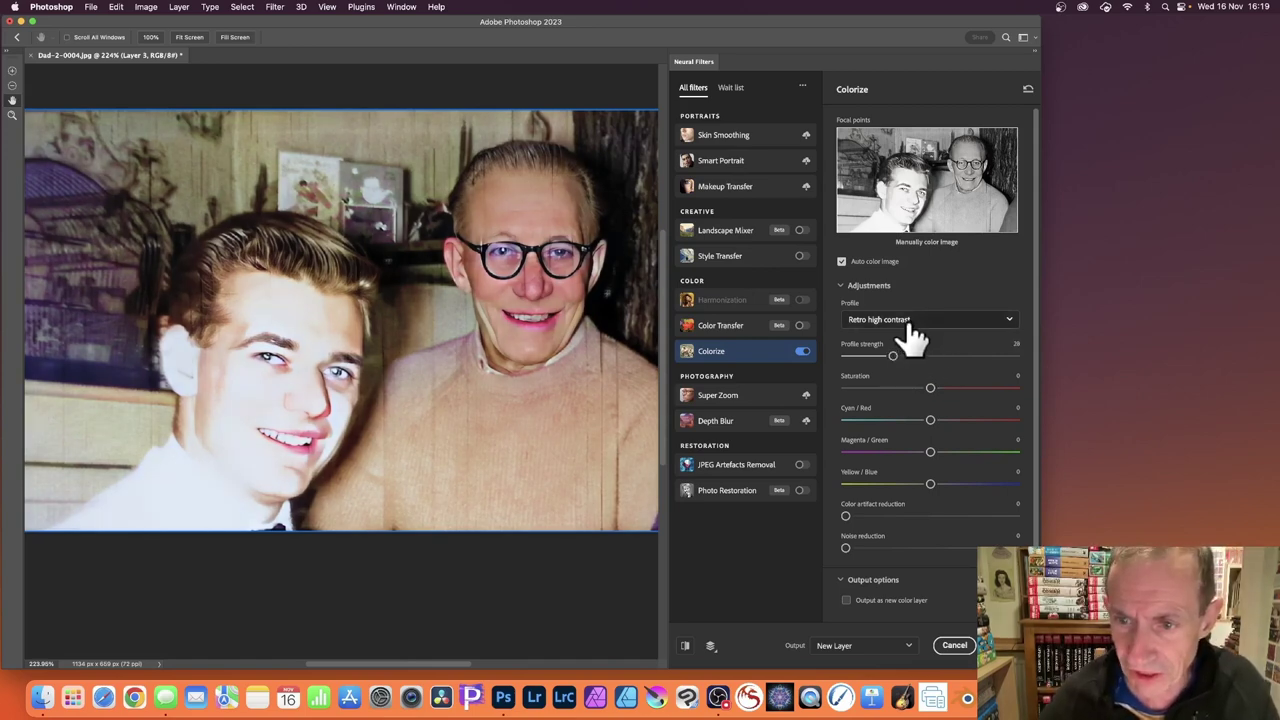
pyautogui.click(905, 320)
pyautogui.click(882, 342)
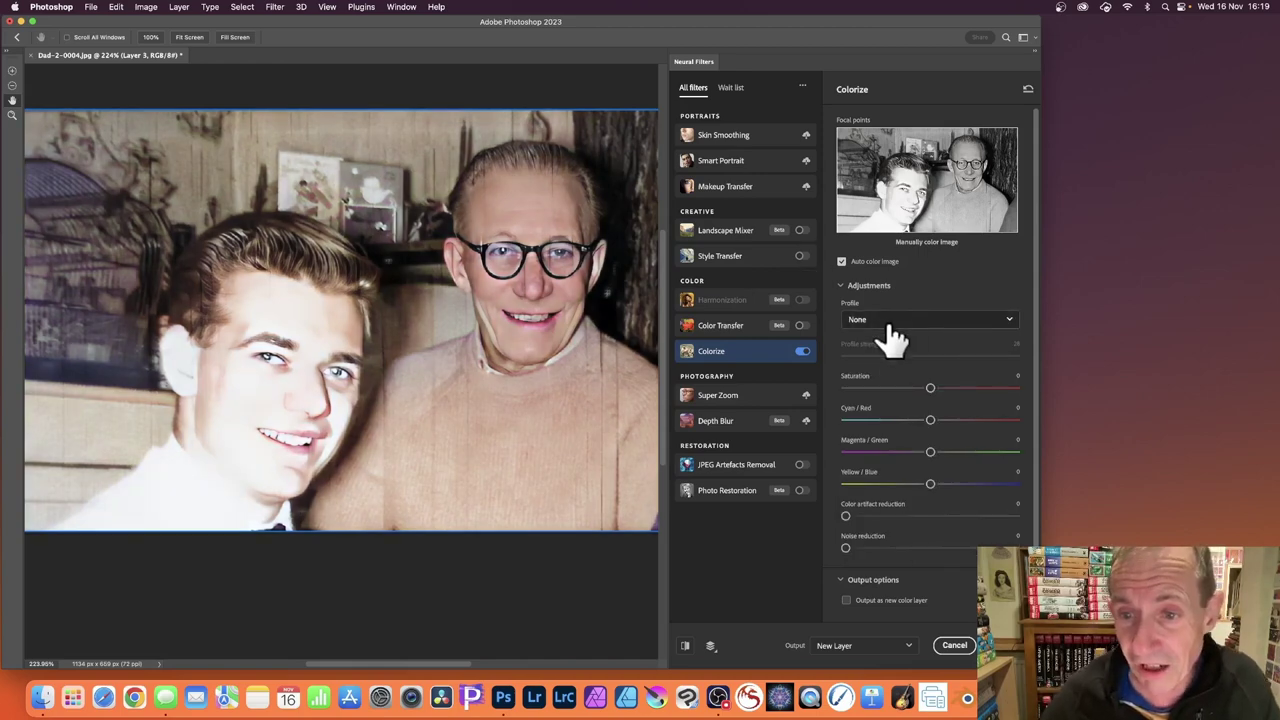
pyautogui.click(889, 325)
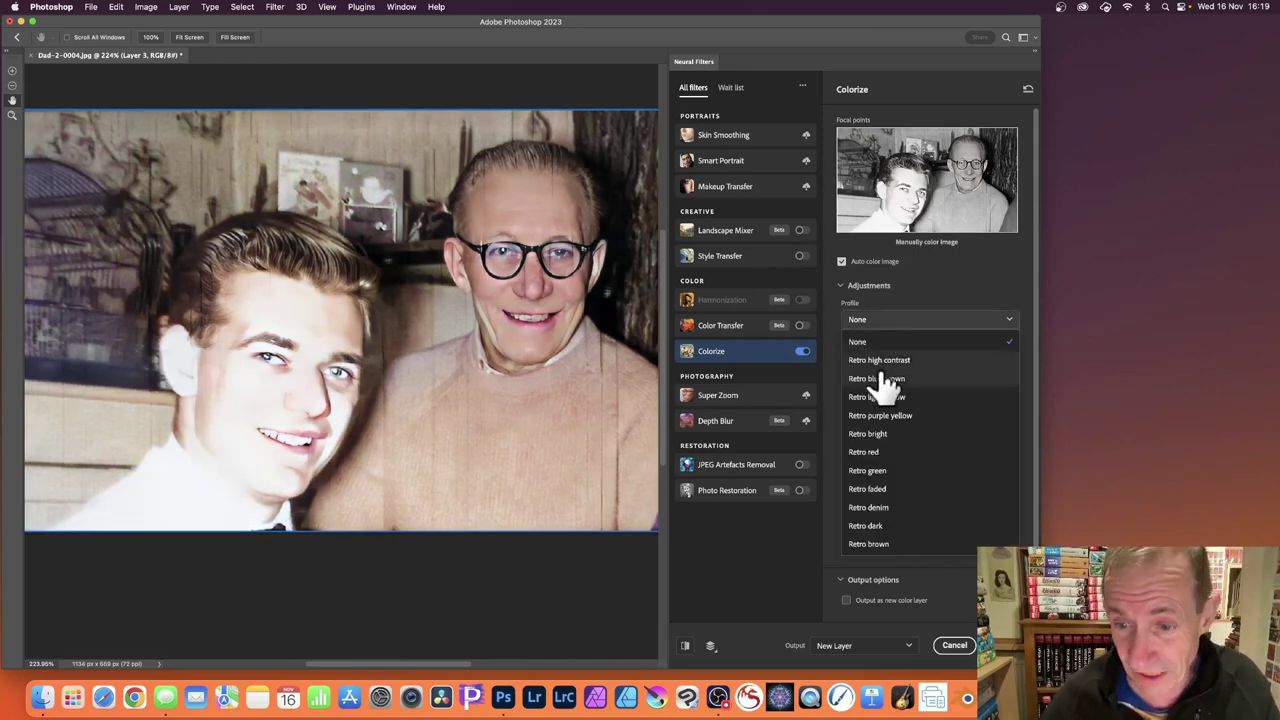
pyautogui.click(868, 471)
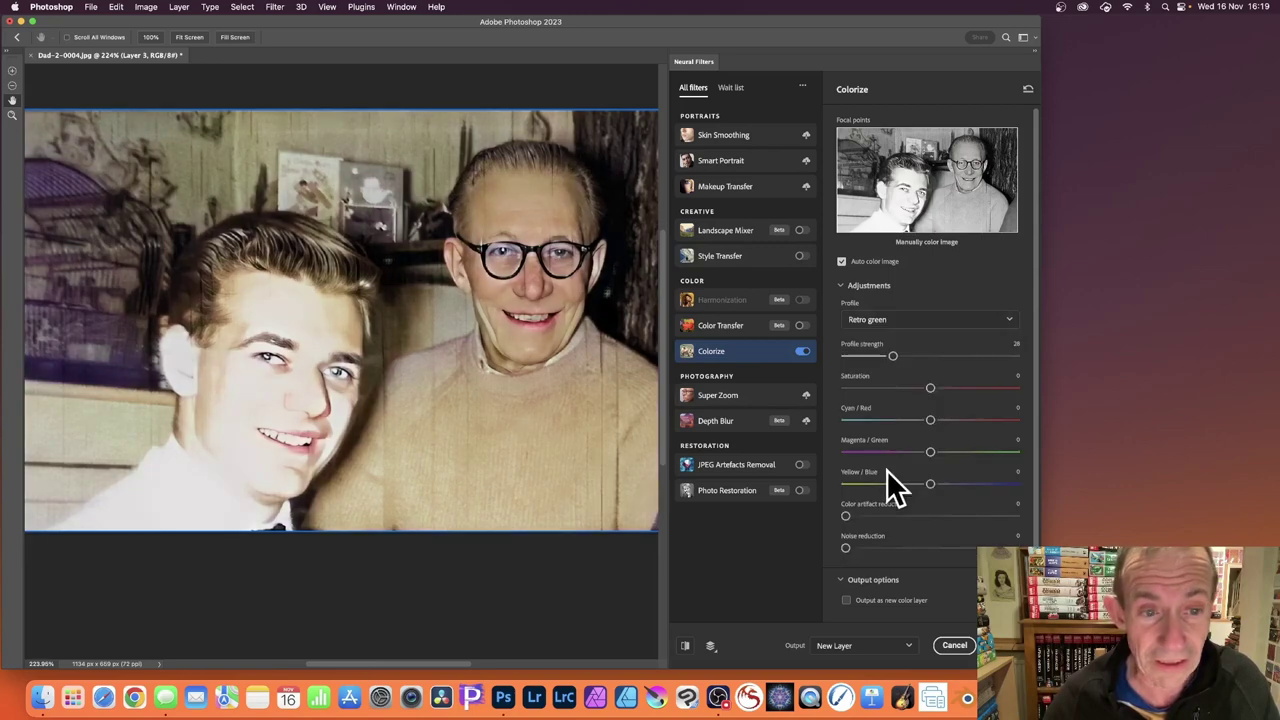
pyautogui.click(880, 321)
pyautogui.click(860, 342)
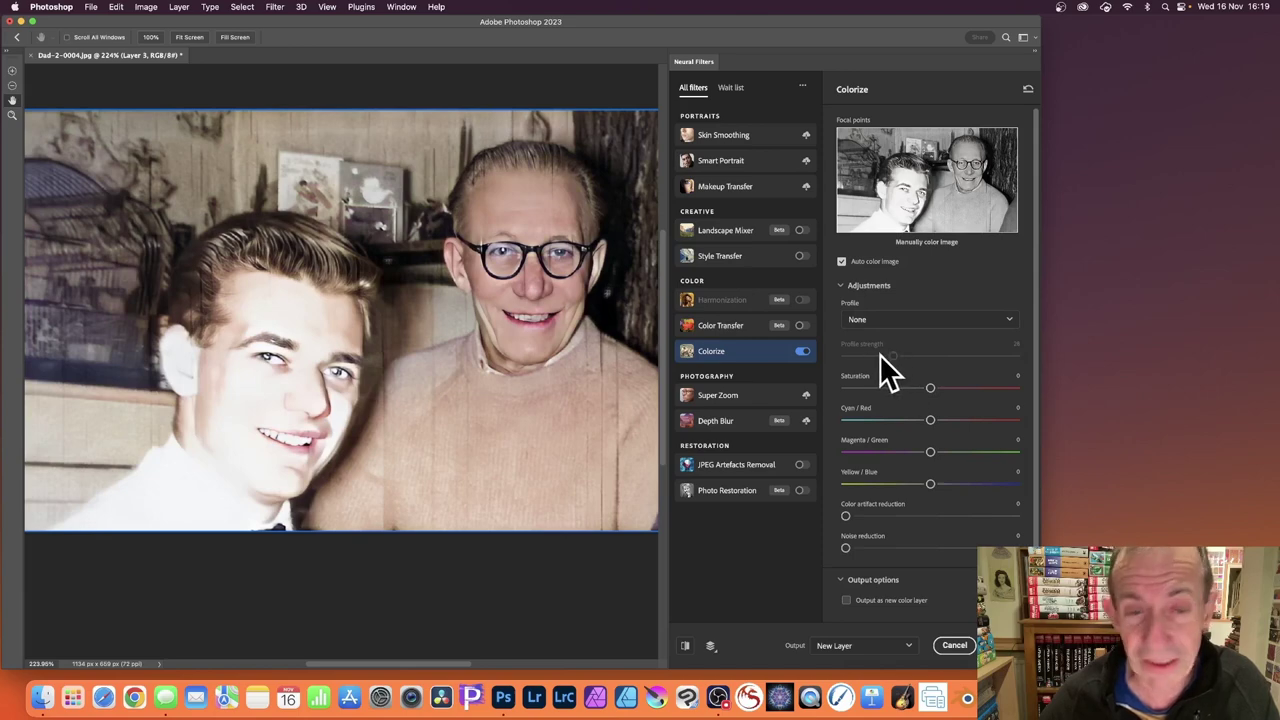
pyautogui.click(914, 320)
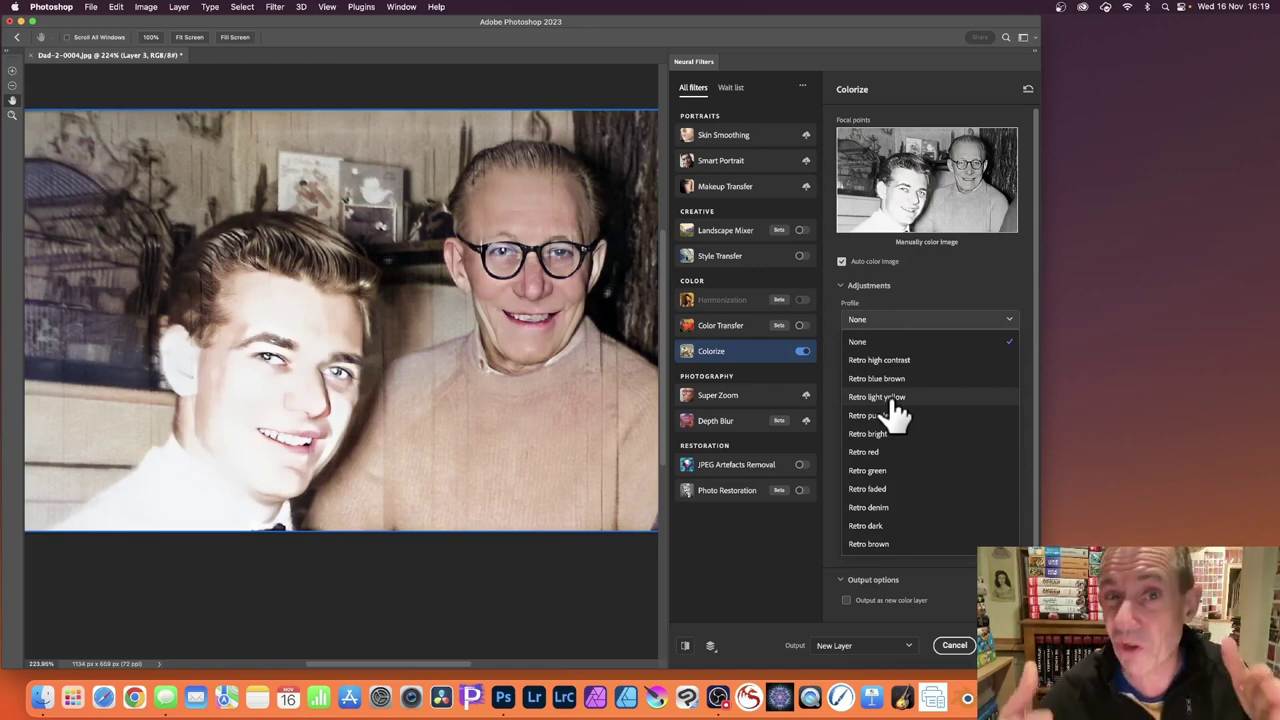
# Step: In the Colorize adjustments, lower Saturation to -8 and set Color artifact reduction to 18
pyautogui.click(968, 289)
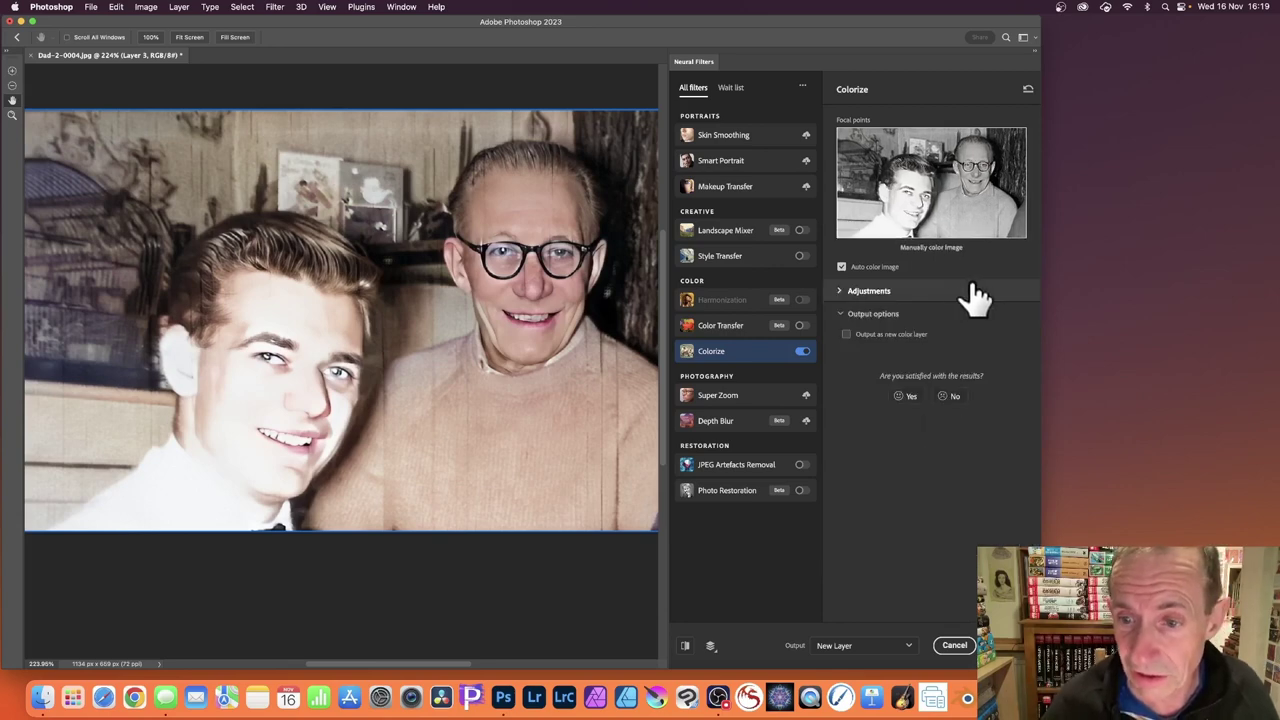
pyautogui.click(846, 292)
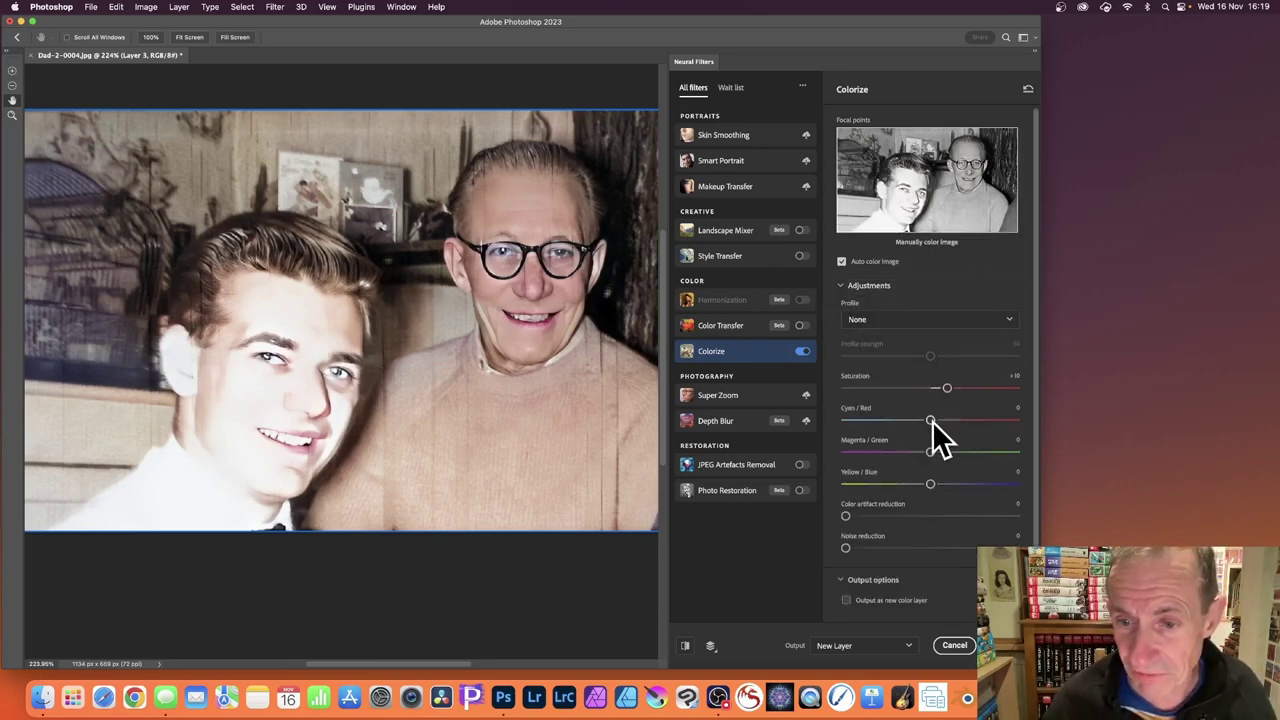
pyautogui.moveTo(944, 385); pyautogui.dragTo(899, 388)
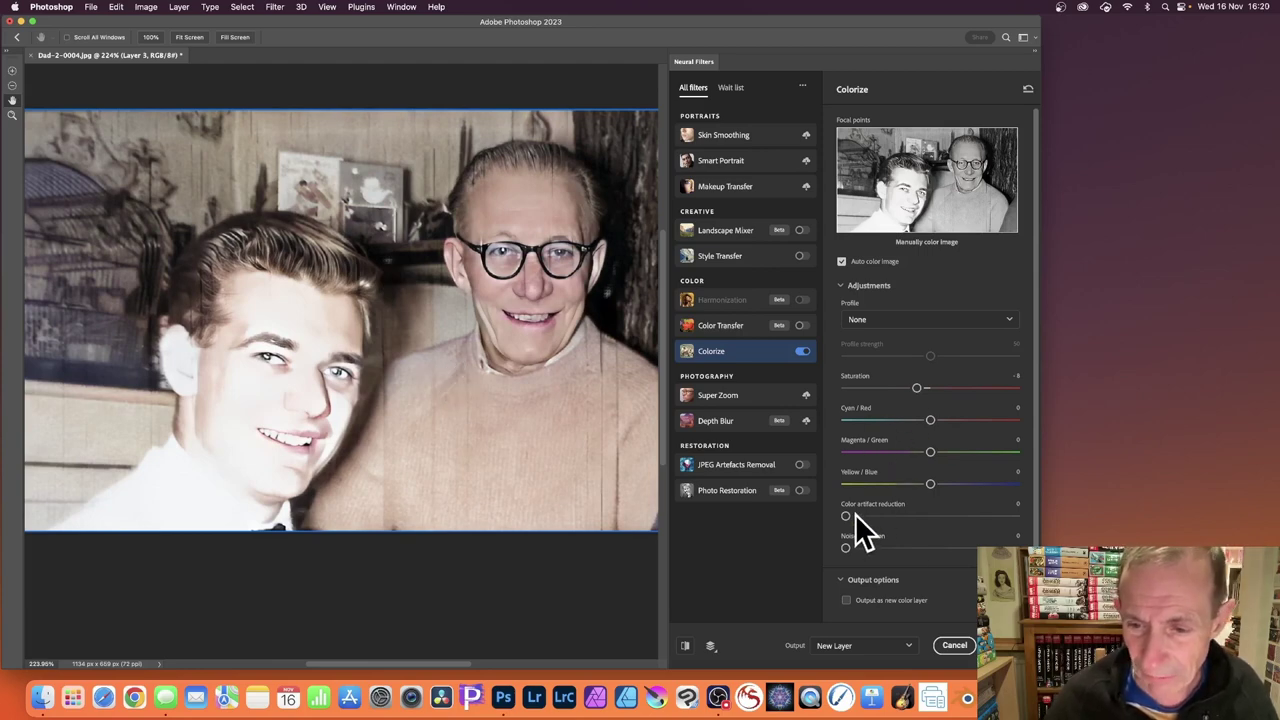
pyautogui.moveTo(854, 515); pyautogui.dragTo(880, 516)
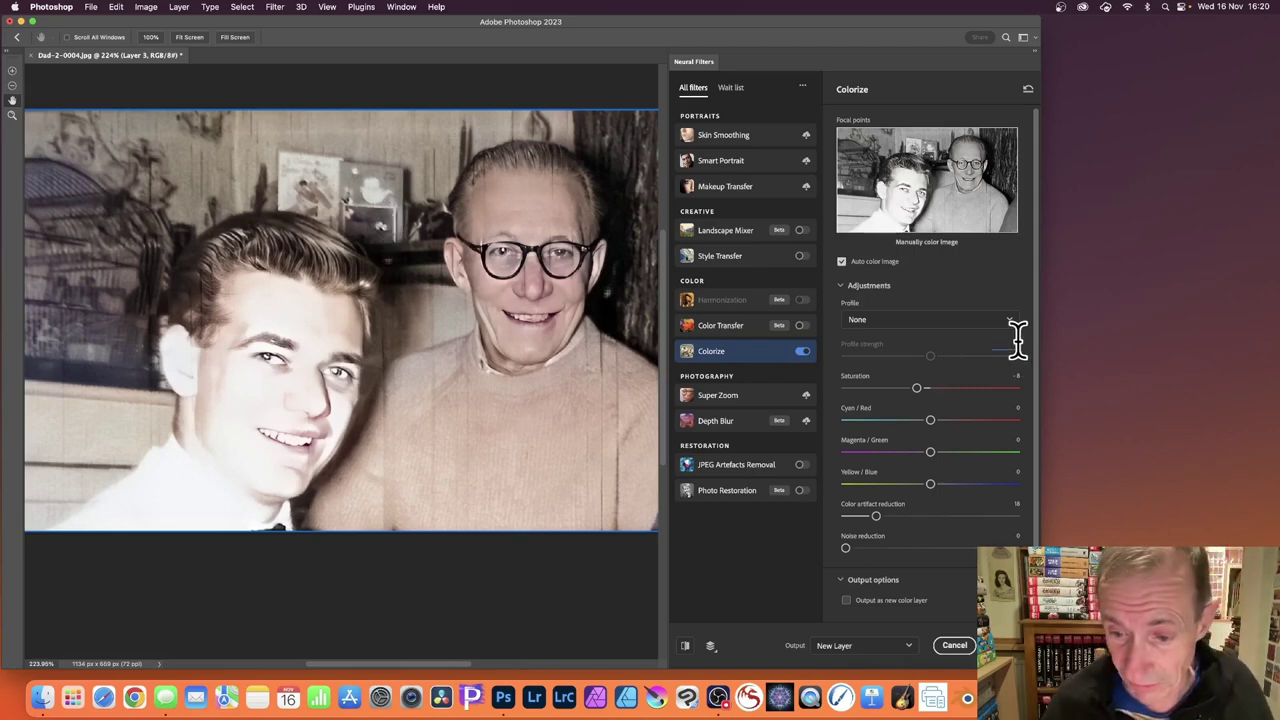
pyautogui.scroll(-3, 1031, 381)
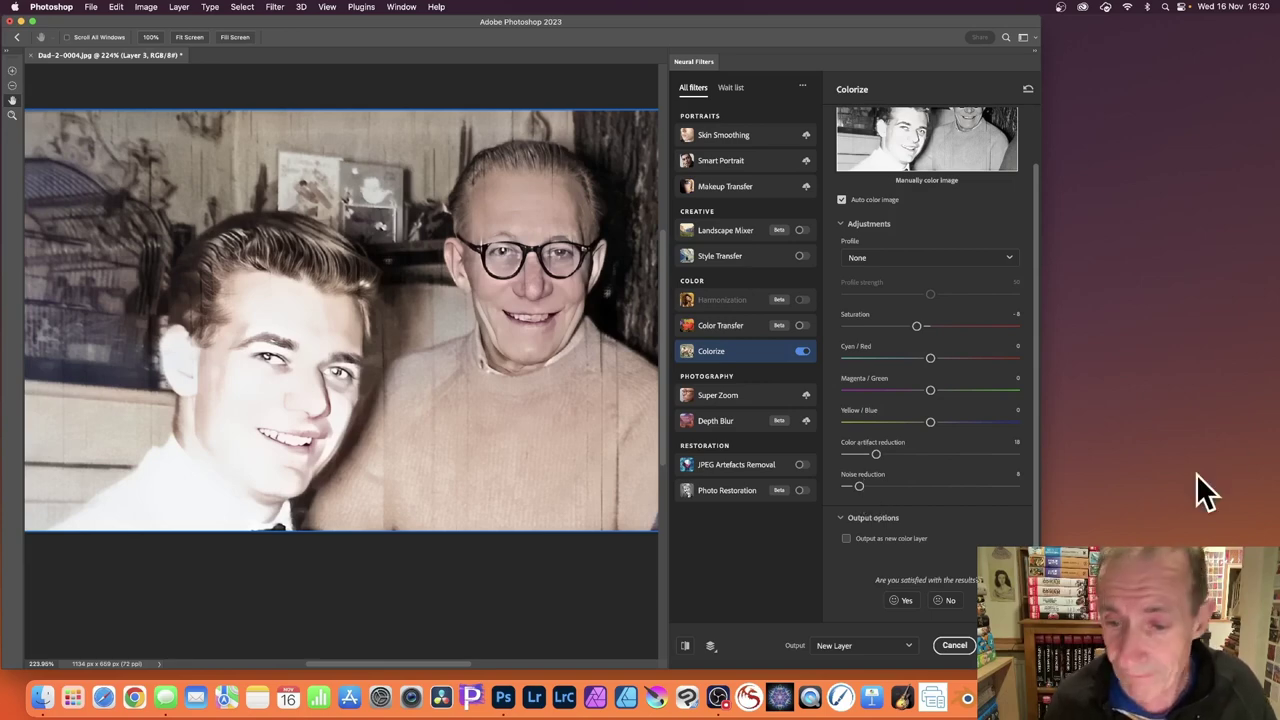
# Step: Apply Colorize with output to a new layer, then hide Layer 3 to compare with the original
pyautogui.click(846, 647)
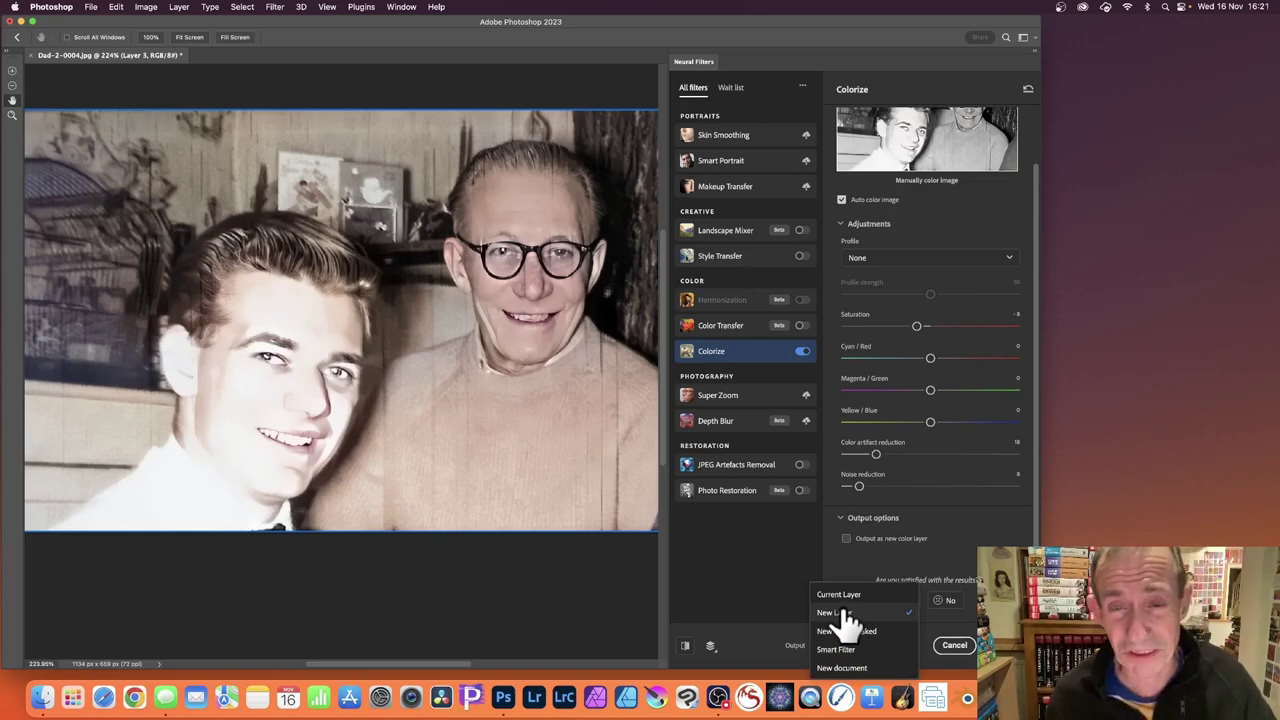
pyautogui.click(846, 620)
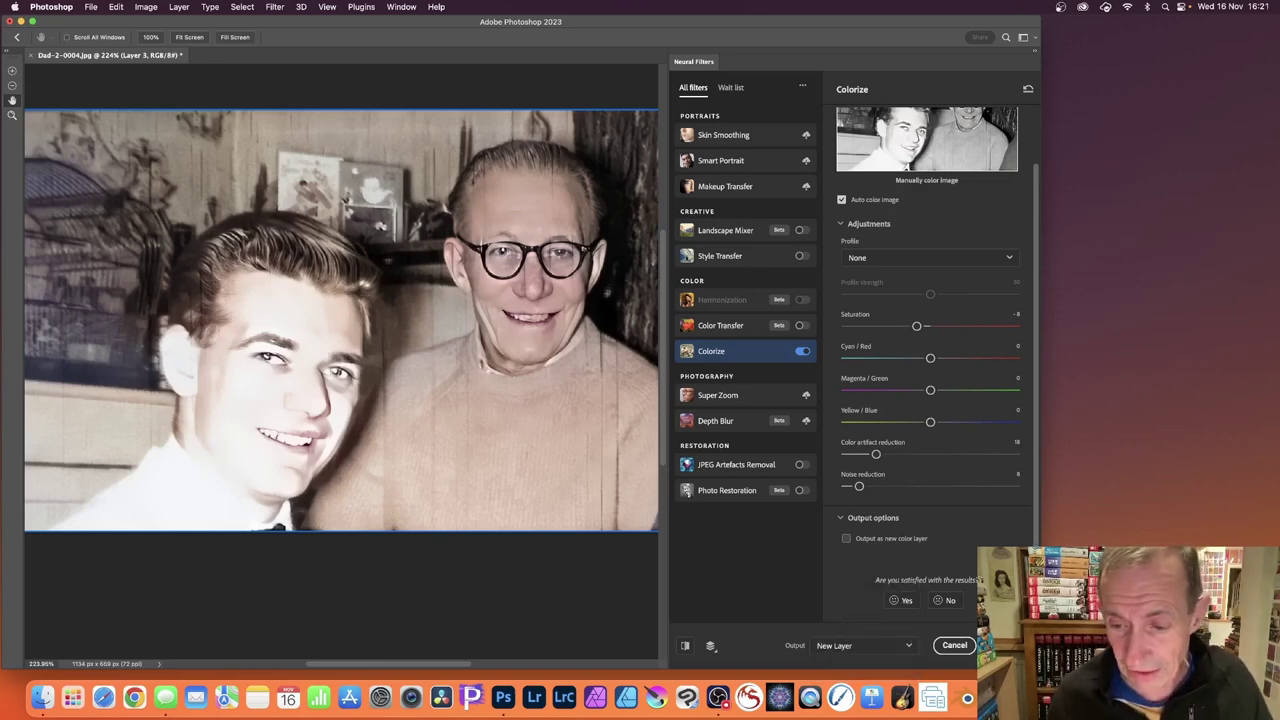
pyautogui.click(1005, 645)
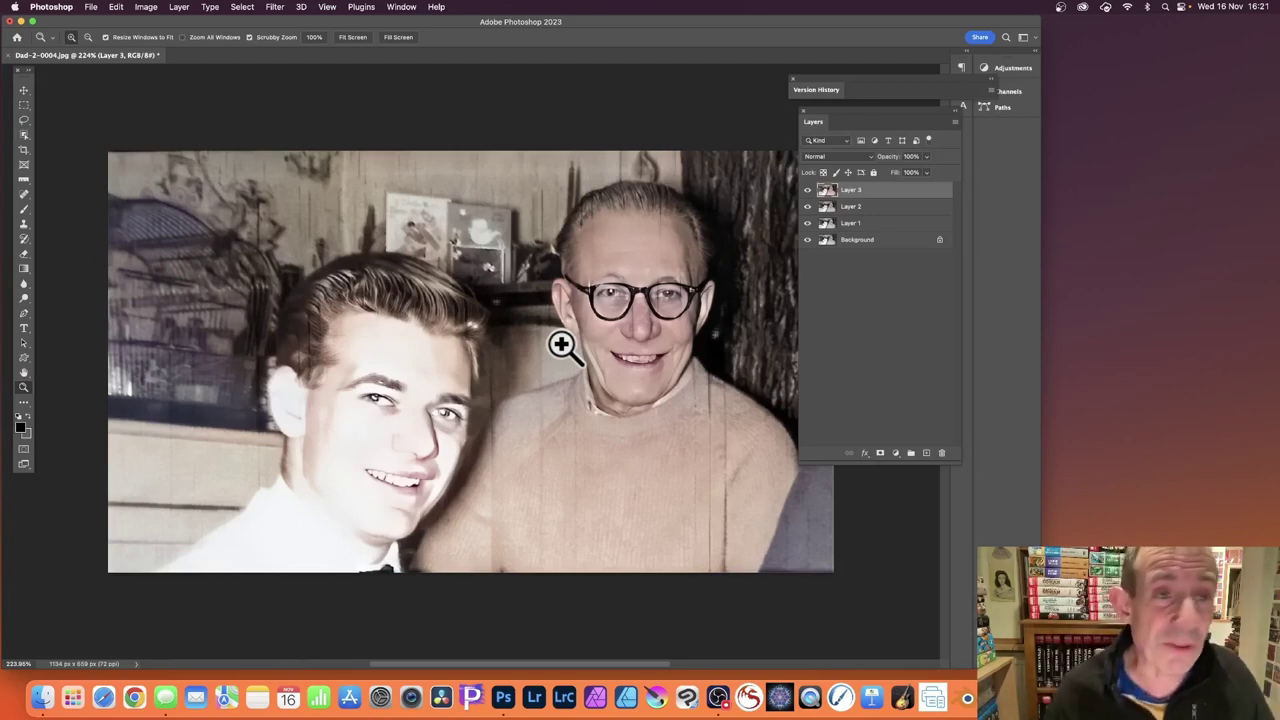
pyautogui.click(807, 190)
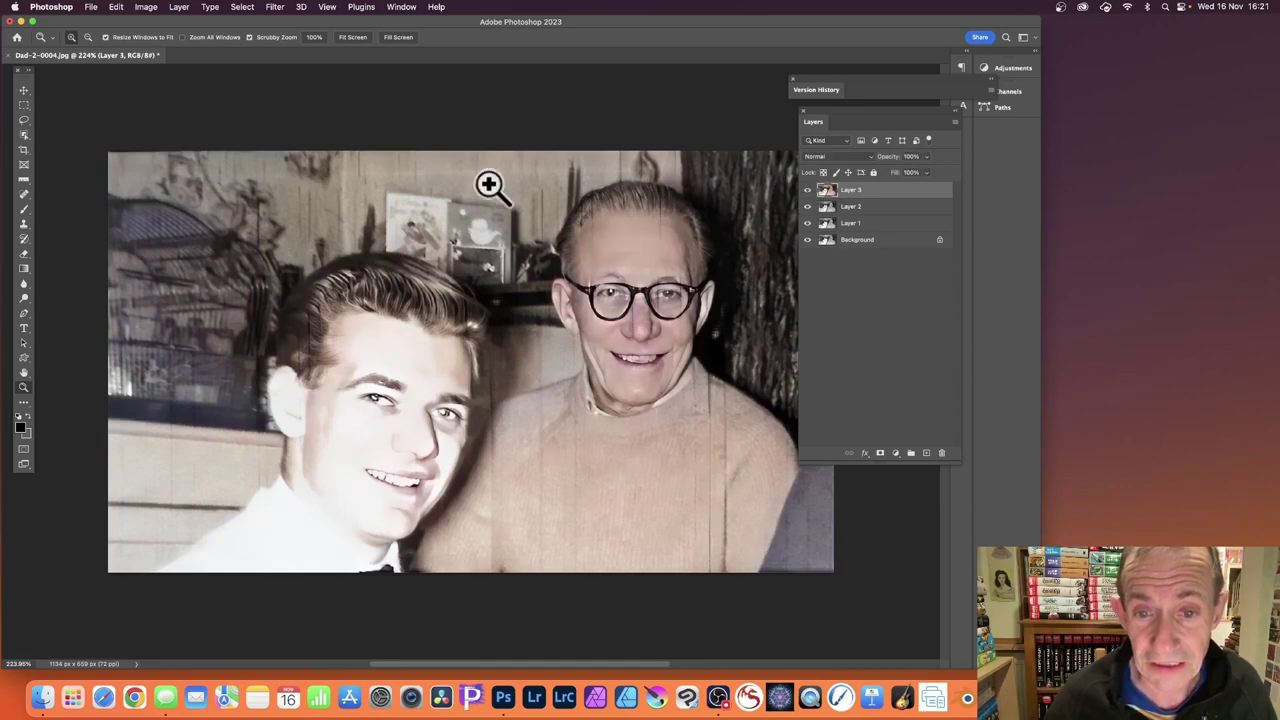
pyautogui.click(146, 7)
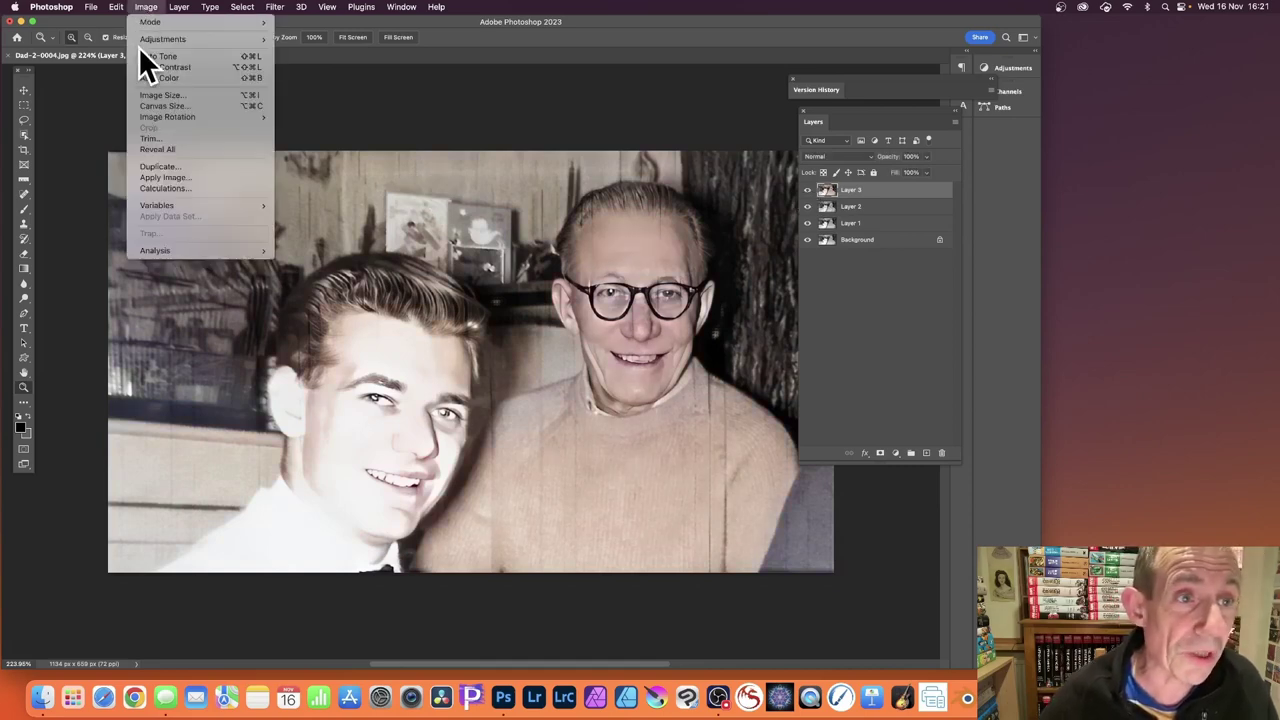
pyautogui.moveTo(147, 38)
pyautogui.click(328, 49)
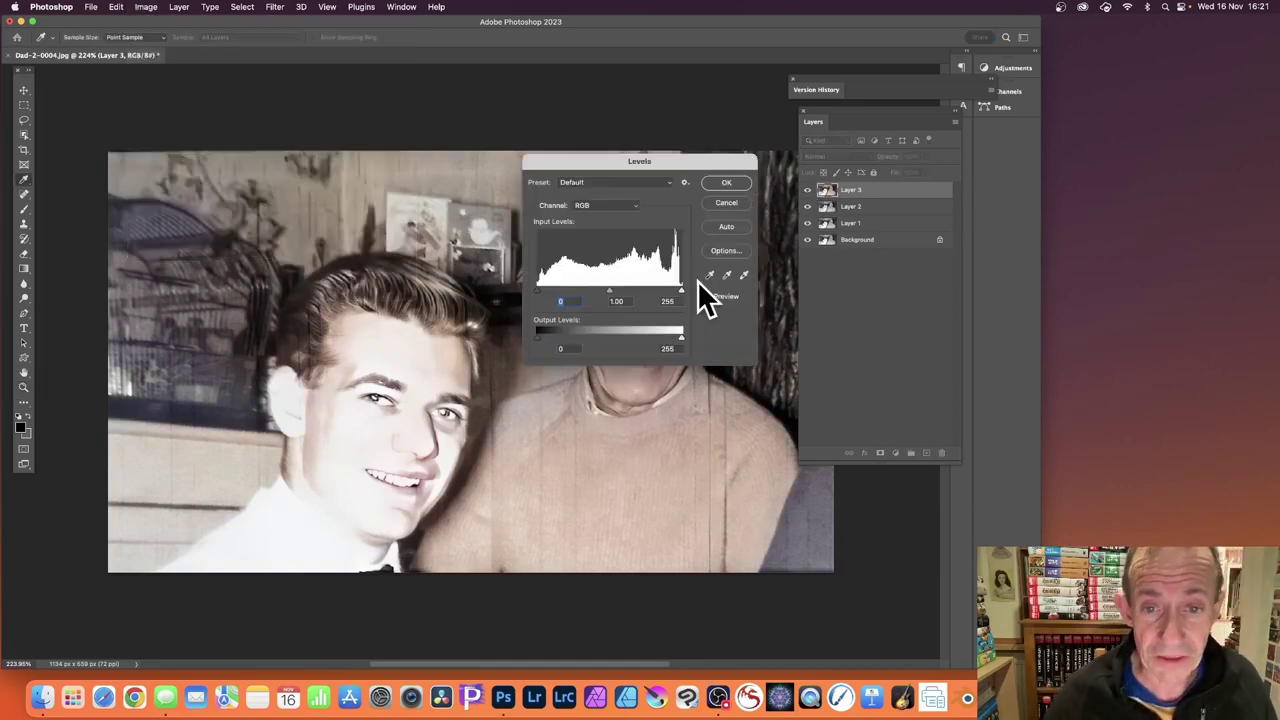
pyautogui.moveTo(681, 289); pyautogui.dragTo(624, 288)
pyautogui.click(729, 183)
pyautogui.press('z')
pyautogui.press('super+z')
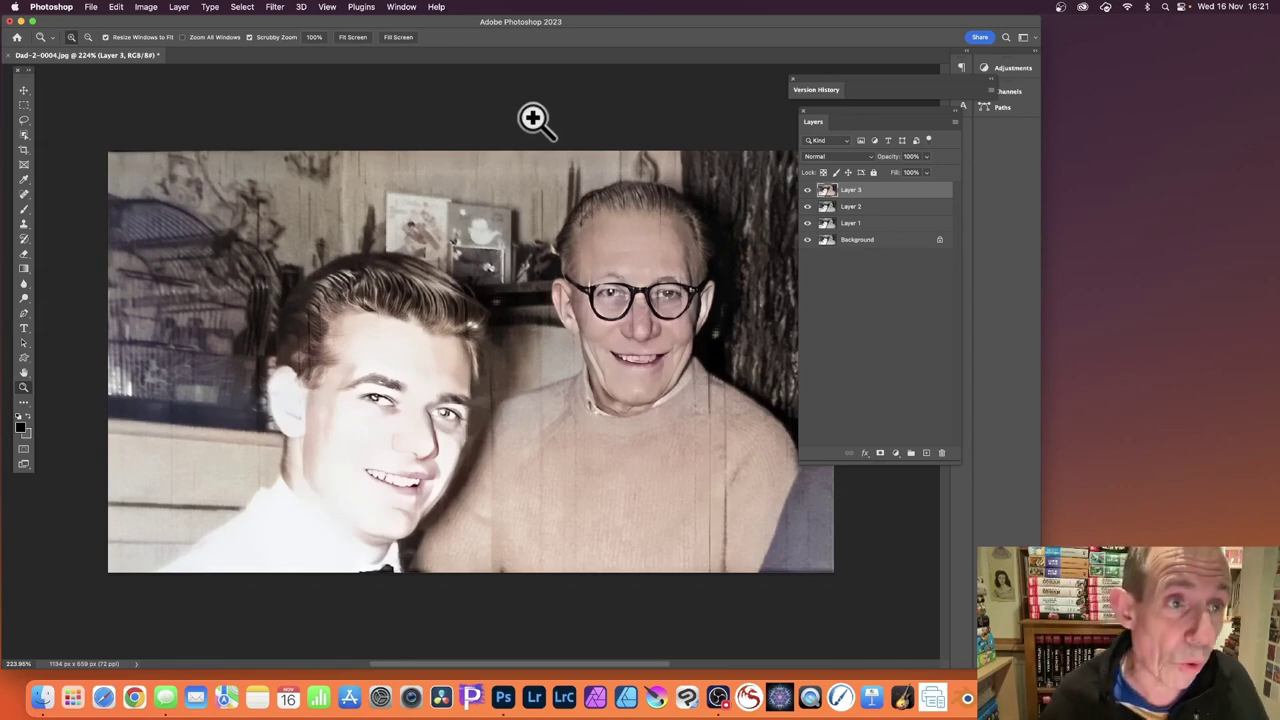
pyautogui.click(179, 7)
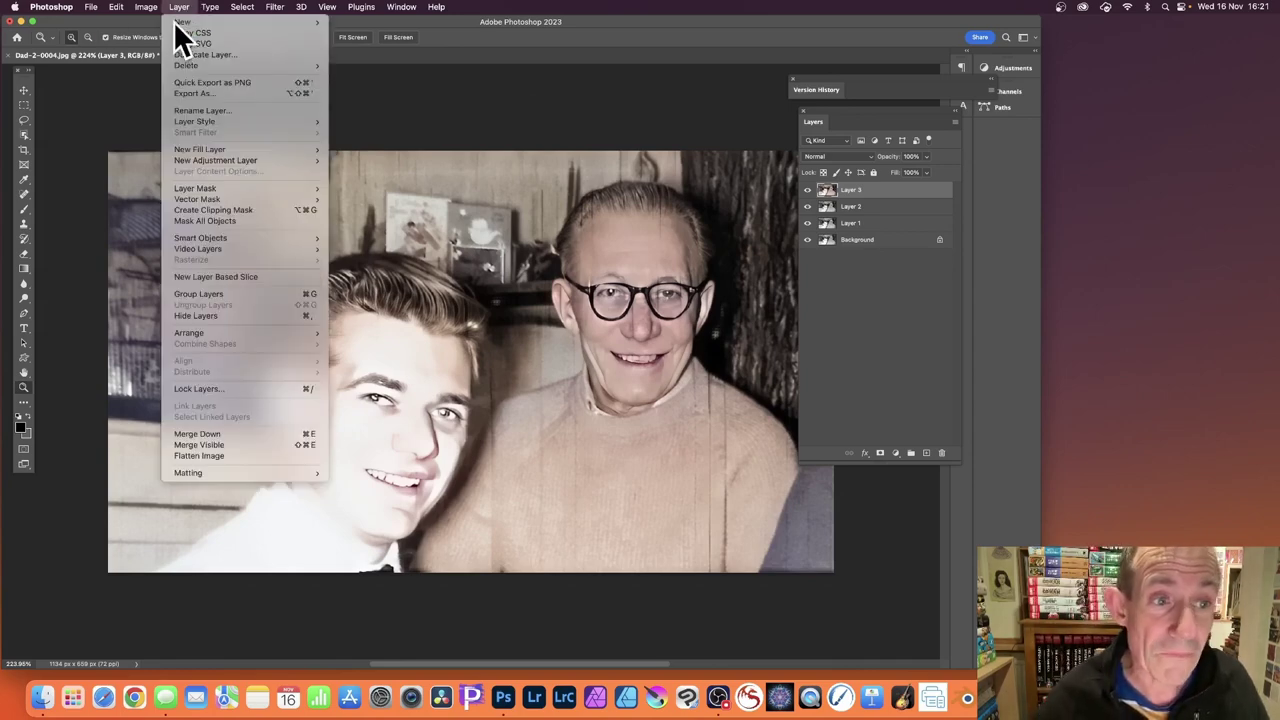
pyautogui.moveTo(215, 161)
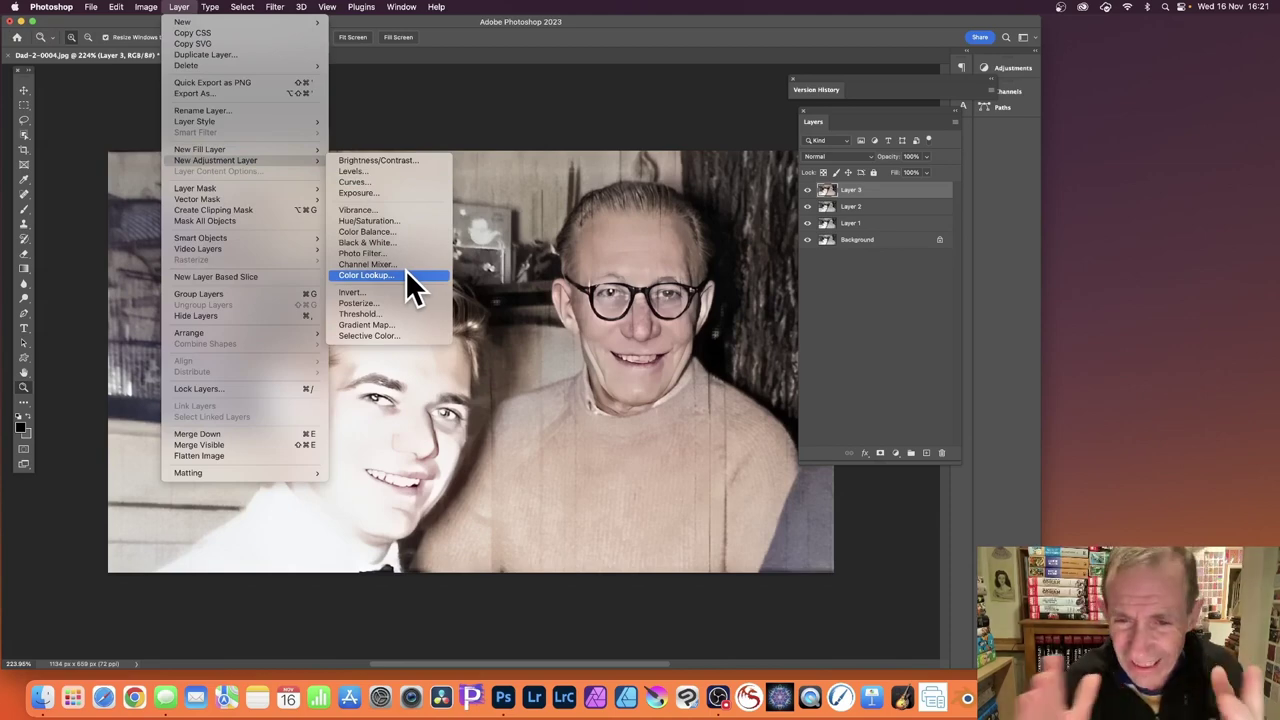
pyautogui.click(658, 40)
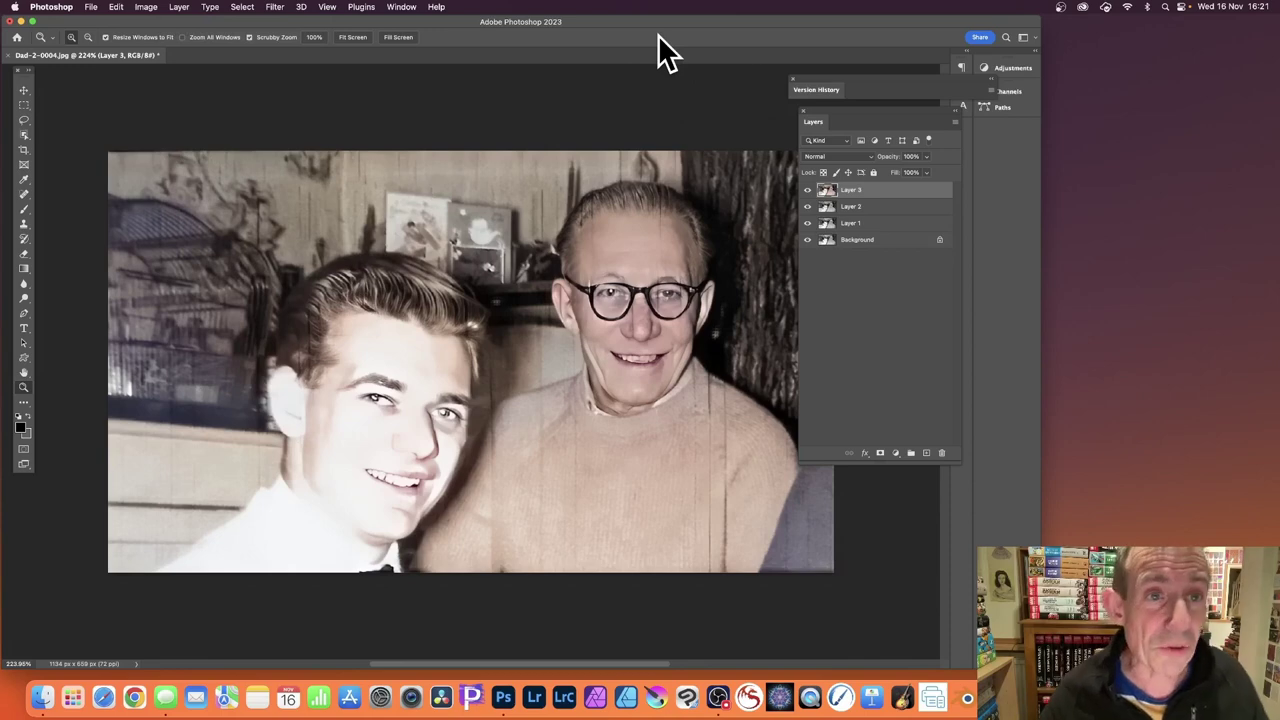
pyautogui.click(276, 8)
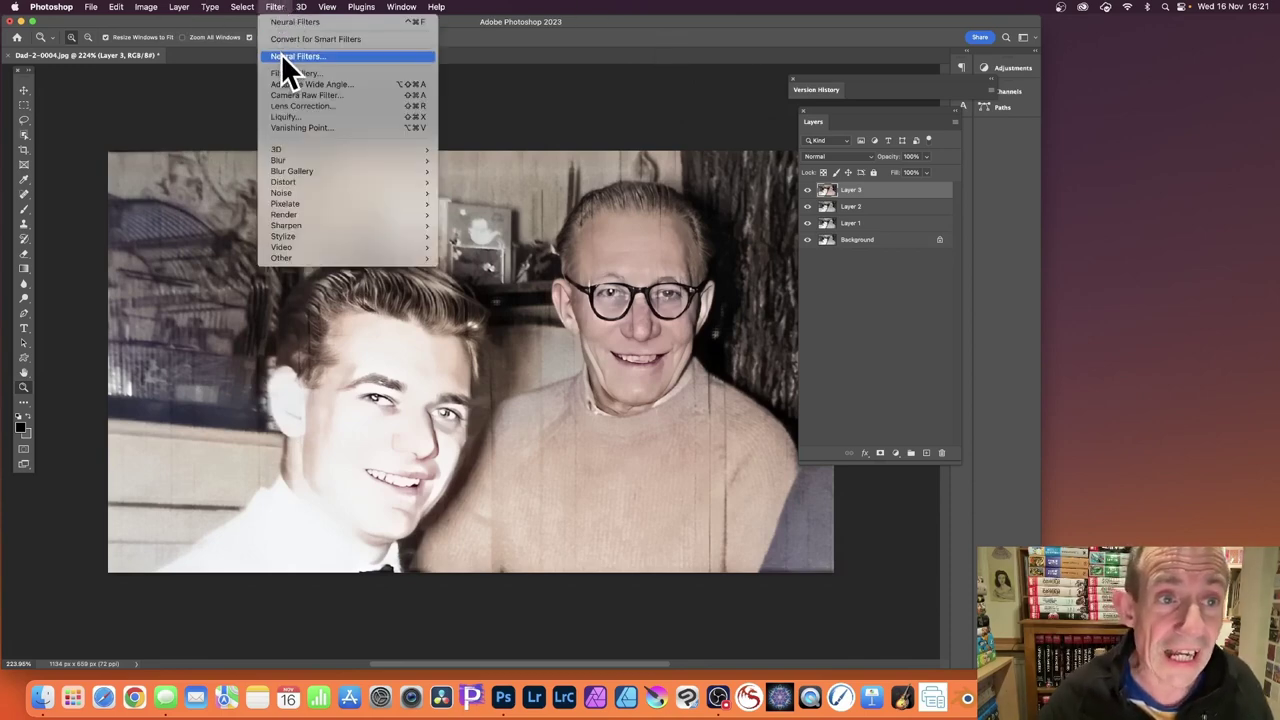
pyautogui.click(285, 56)
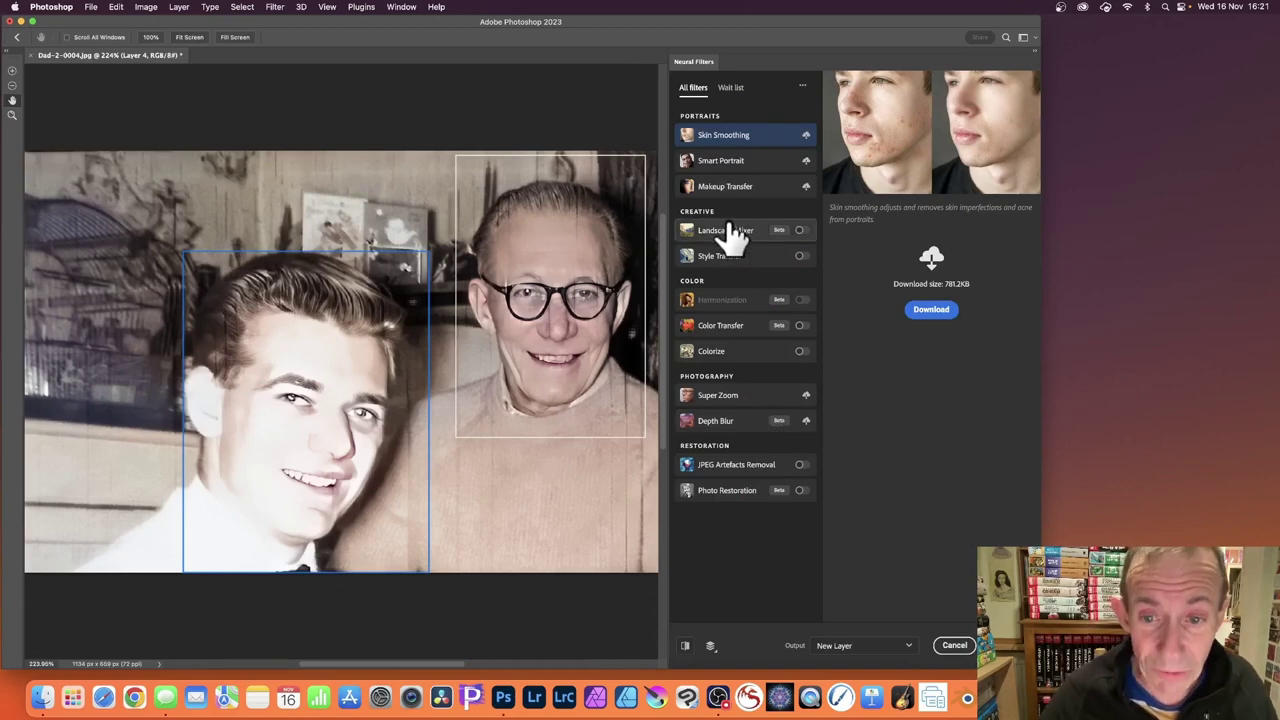
pyautogui.click(800, 351)
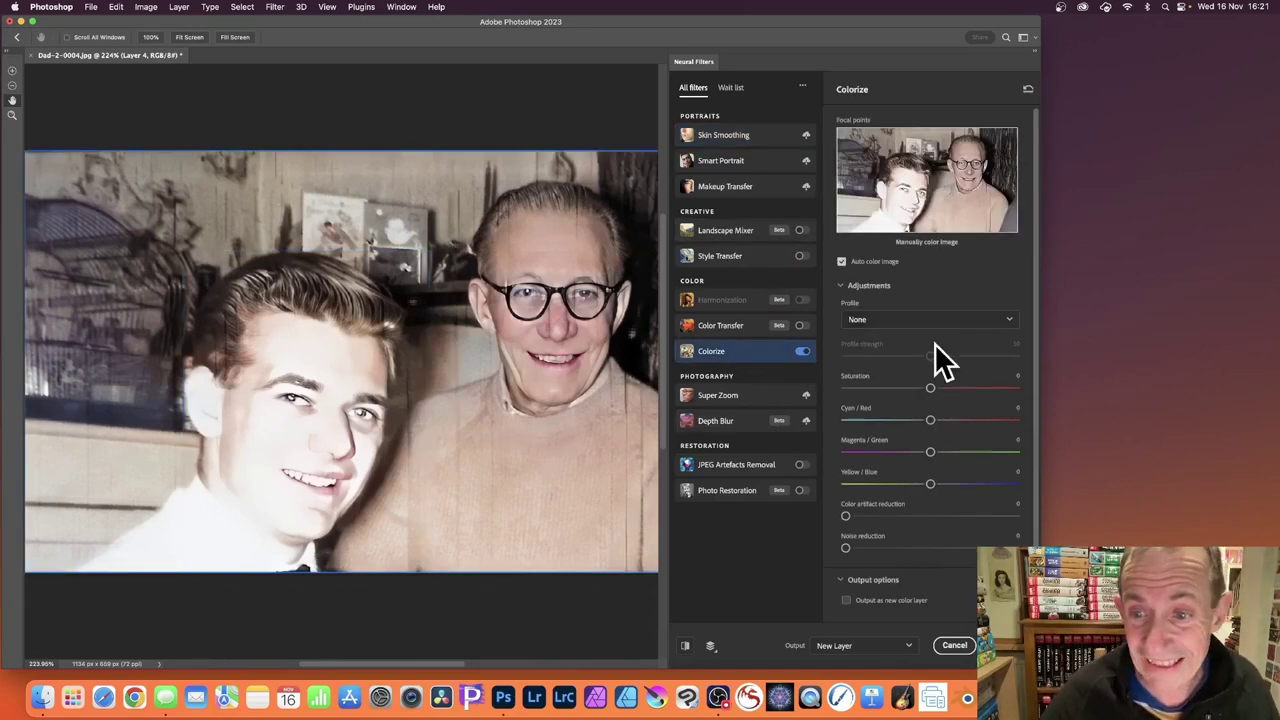
pyautogui.click(842, 262)
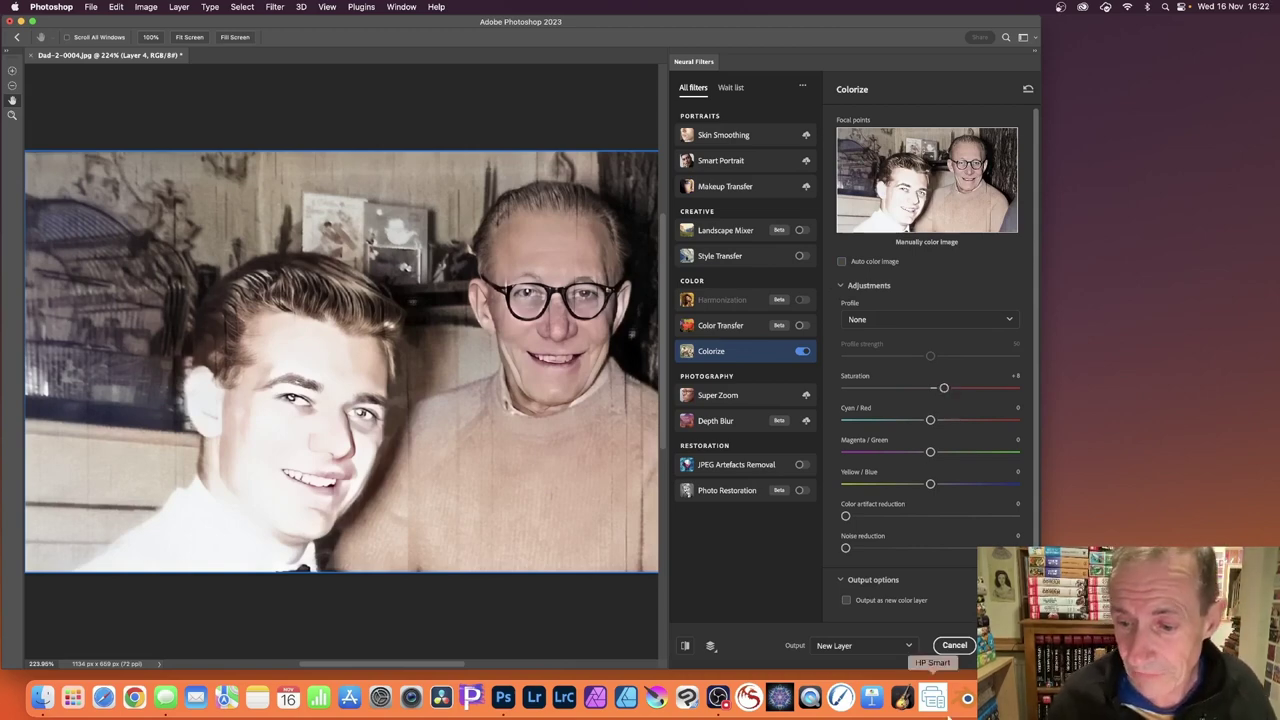
pyautogui.click(1003, 645)
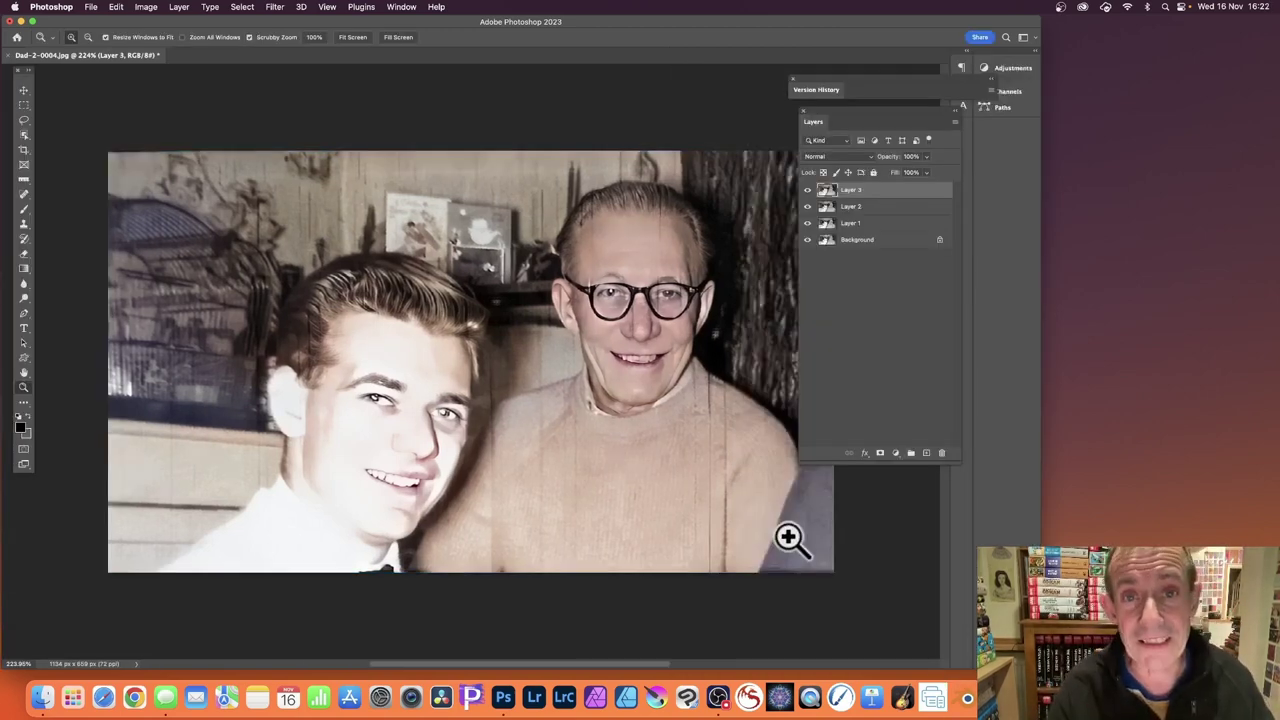